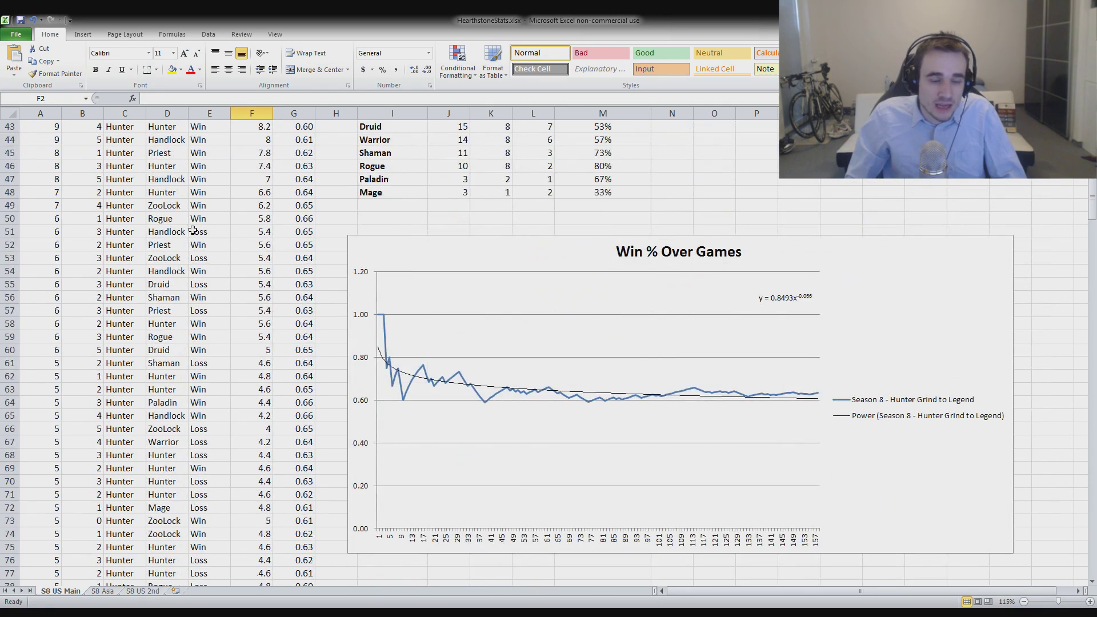
Review the rank data, starting with the first Rank value in A4.
scroll(193, 230, up, 14)
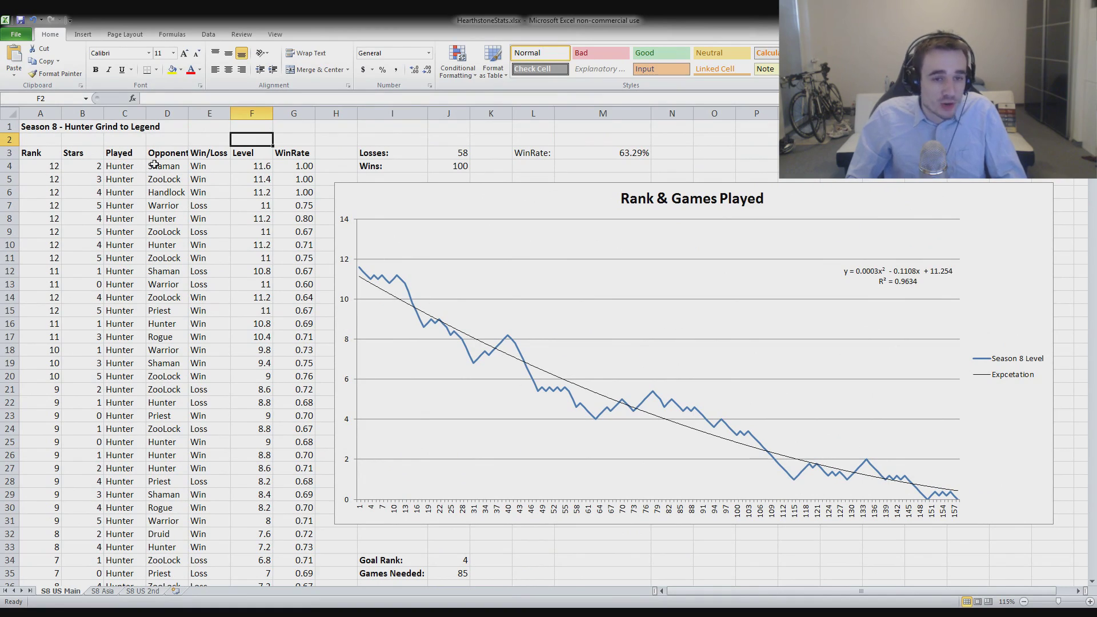
scroll(206, 167, down, 20)
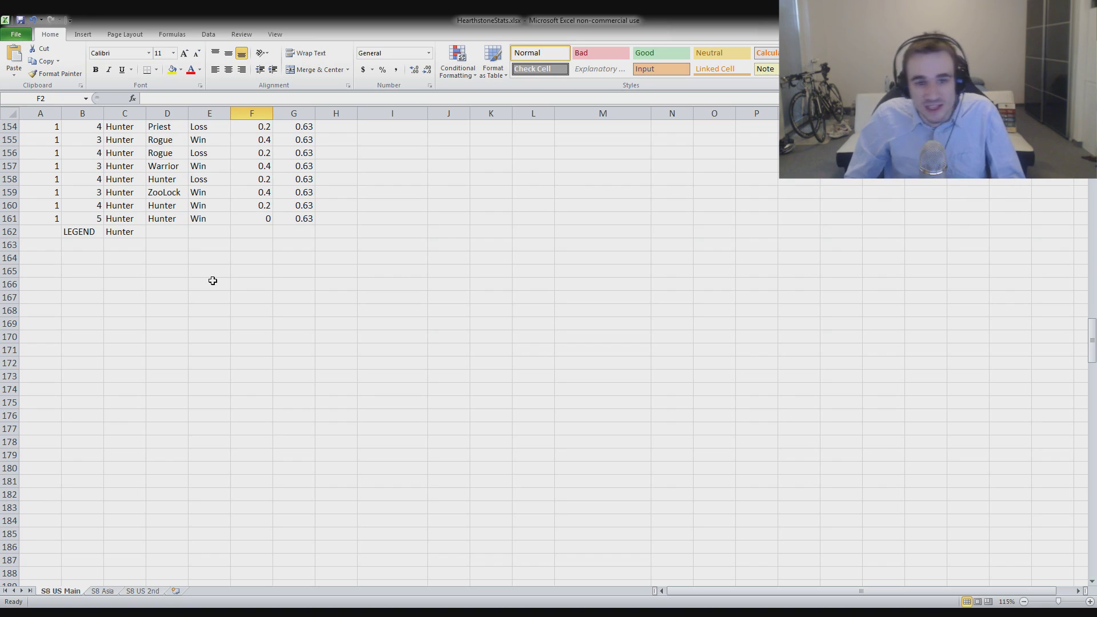
scroll(214, 281, up, 20)
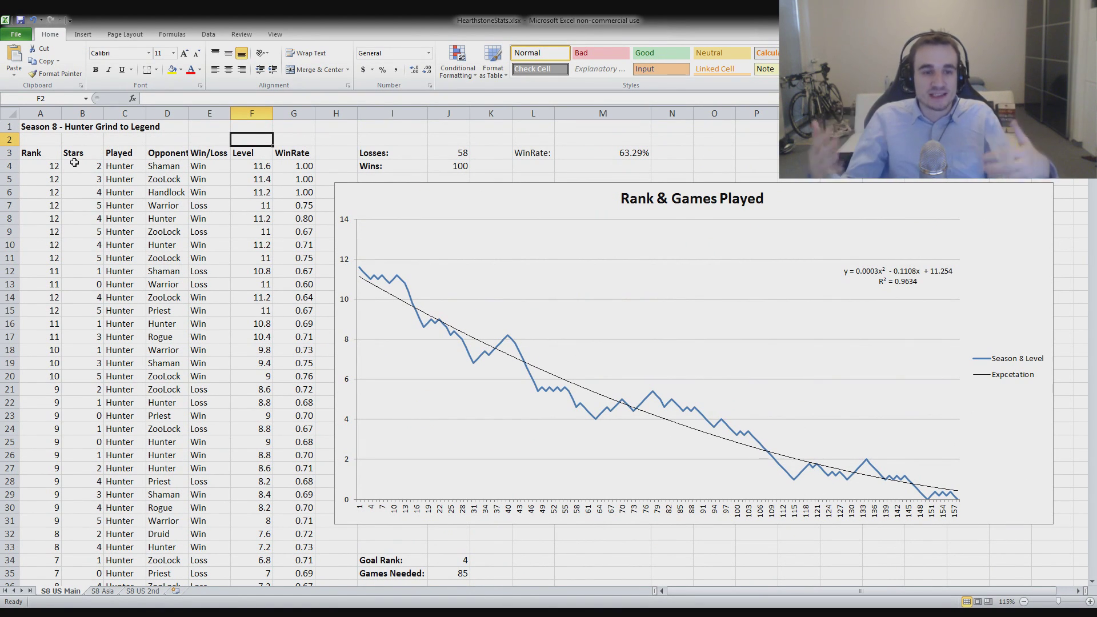
click(30, 167)
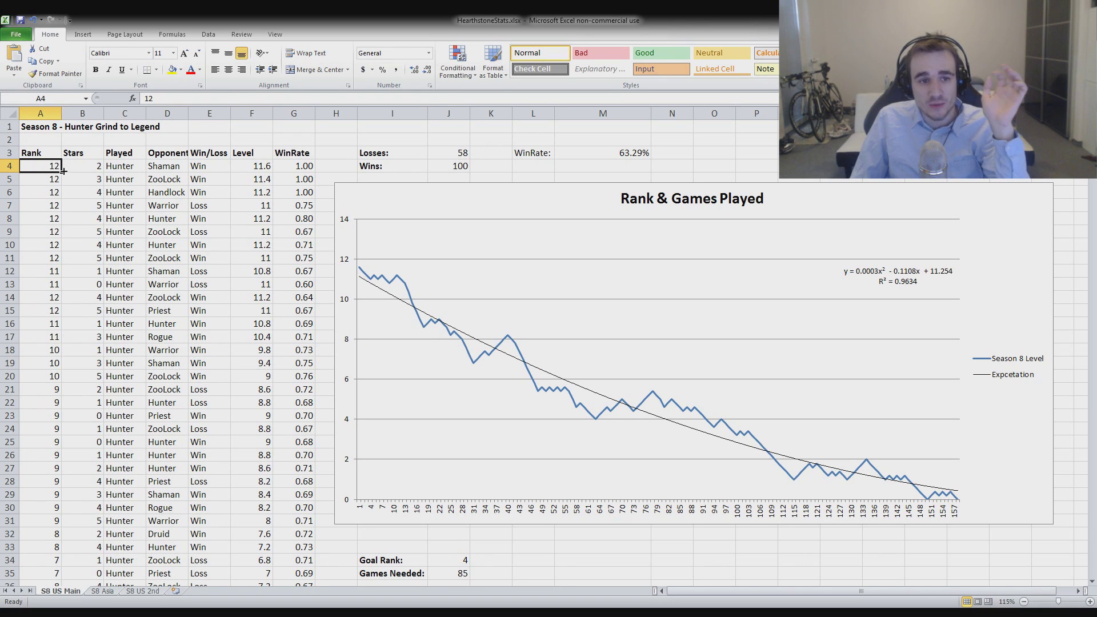
scroll(57, 217, down, 6)
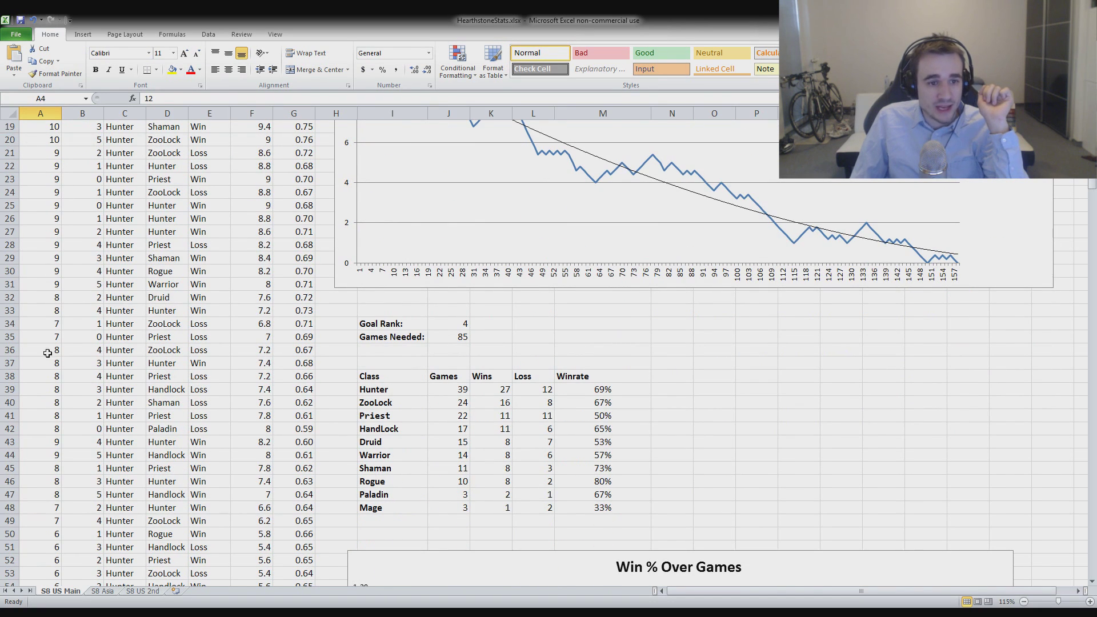
scroll(42, 380, down, 20)
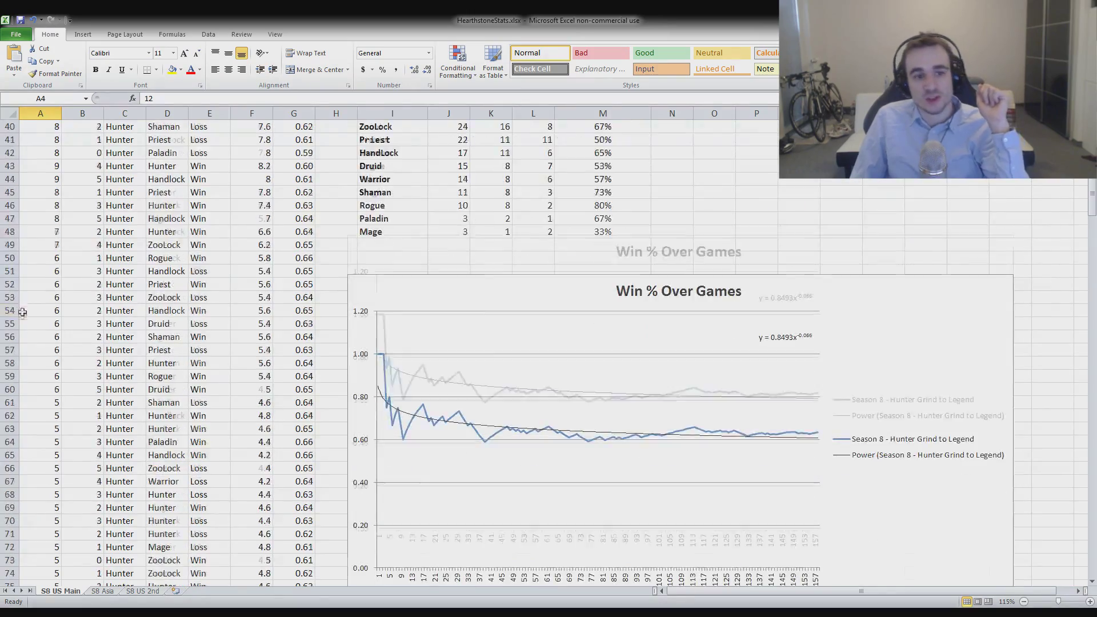
scroll(39, 292, down, 15)
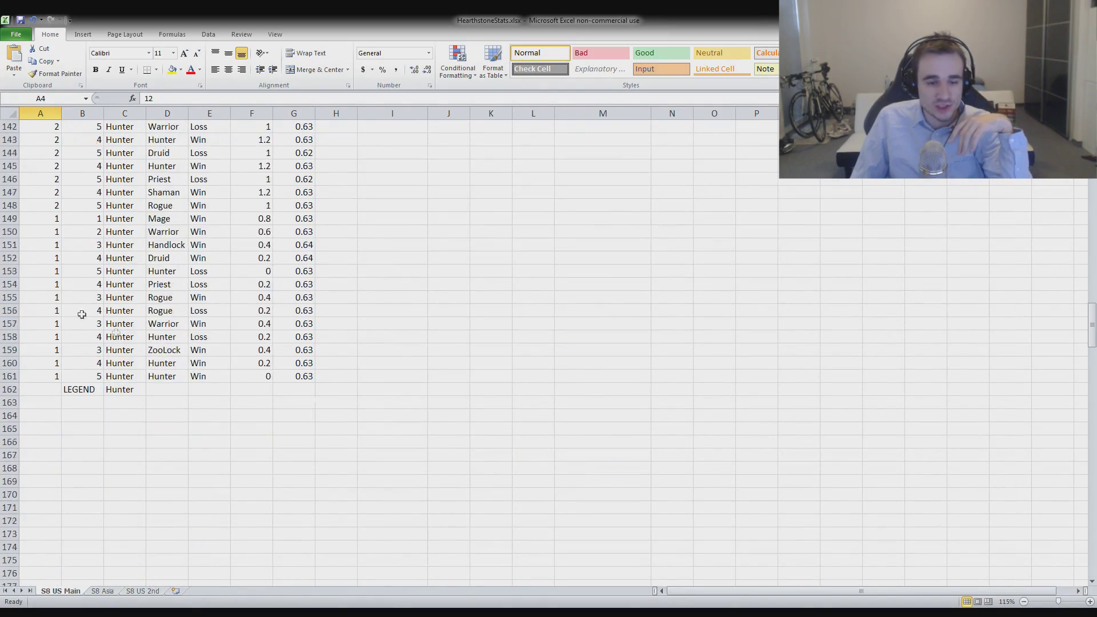
scroll(81, 311, up, 20)
scroll(160, 197, up, 8)
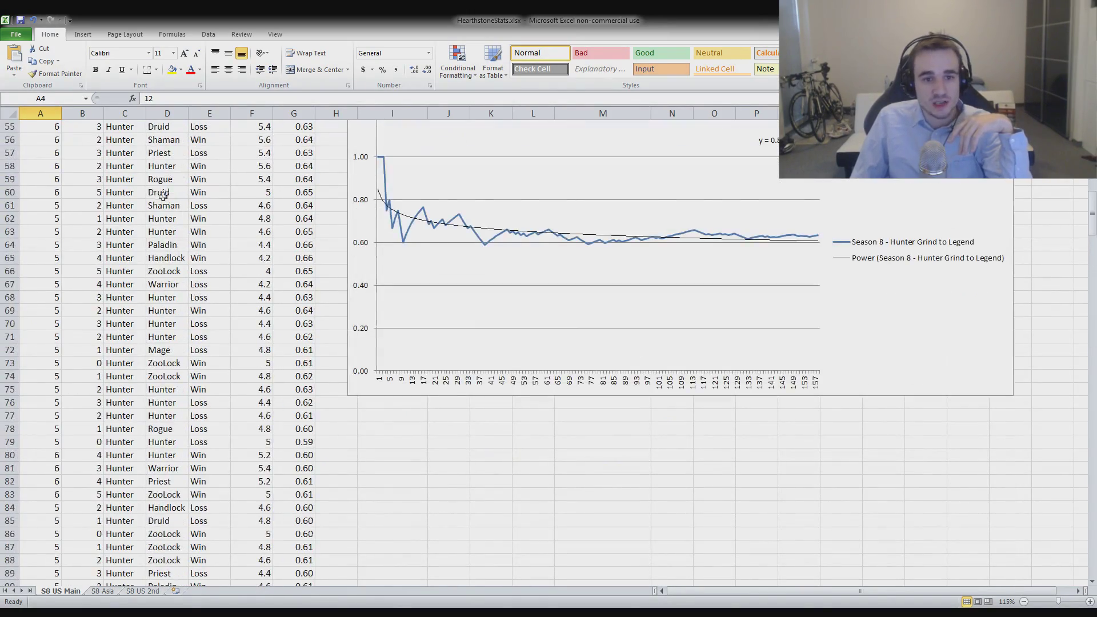
scroll(182, 319, up, 18)
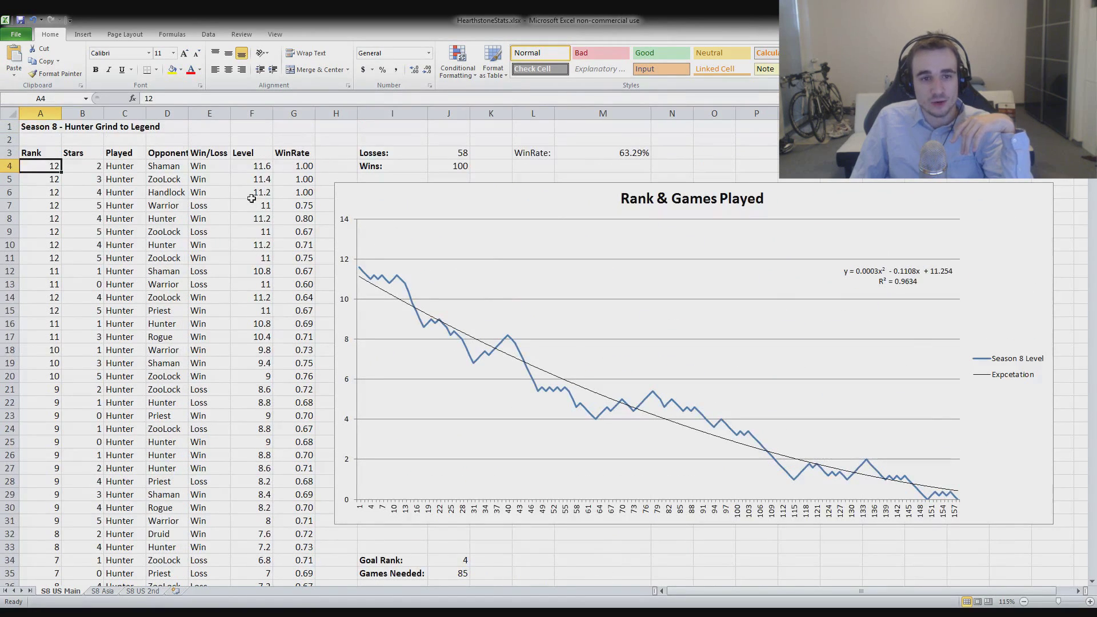
Inspect the first game's Level formula and the Wins and Losses total formulas.
click(252, 167)
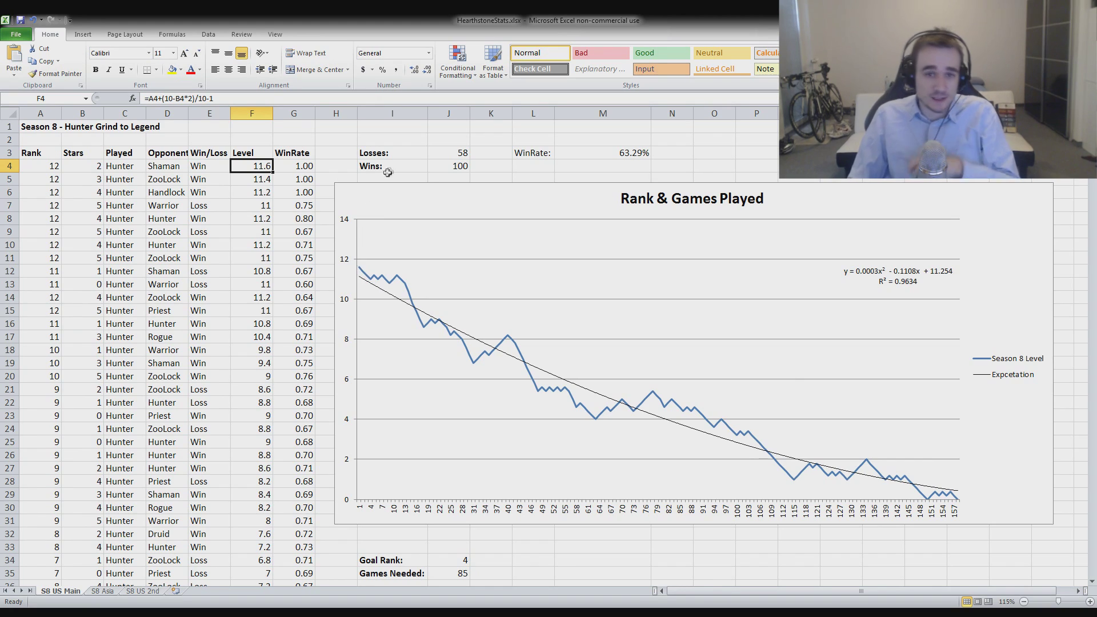
scroll(386, 172, down, 6)
scroll(284, 397, up, 6)
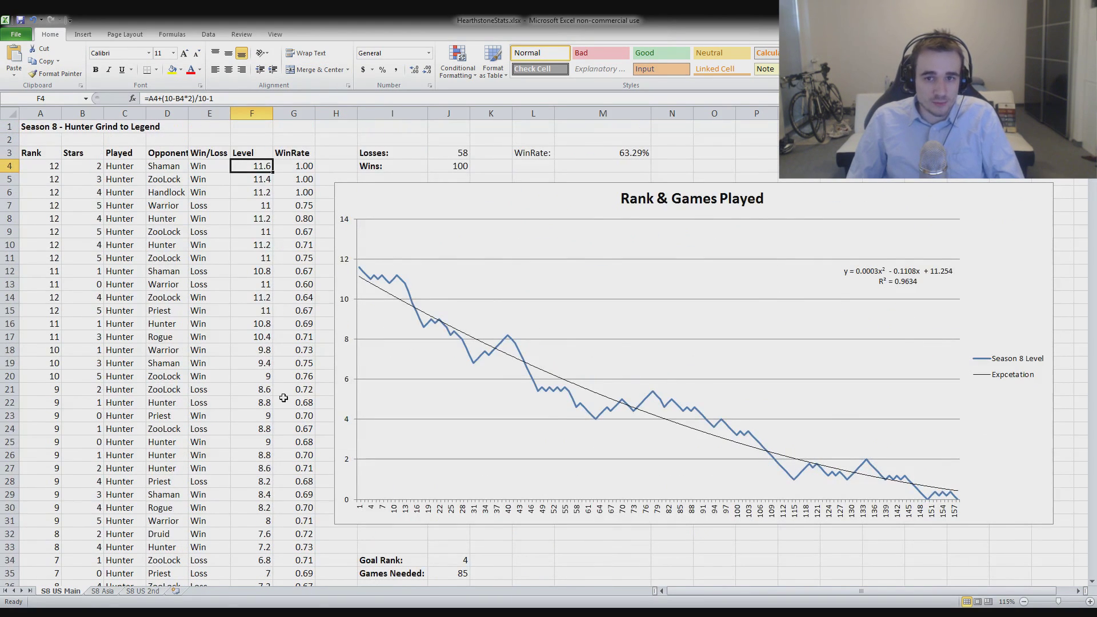
click(448, 166)
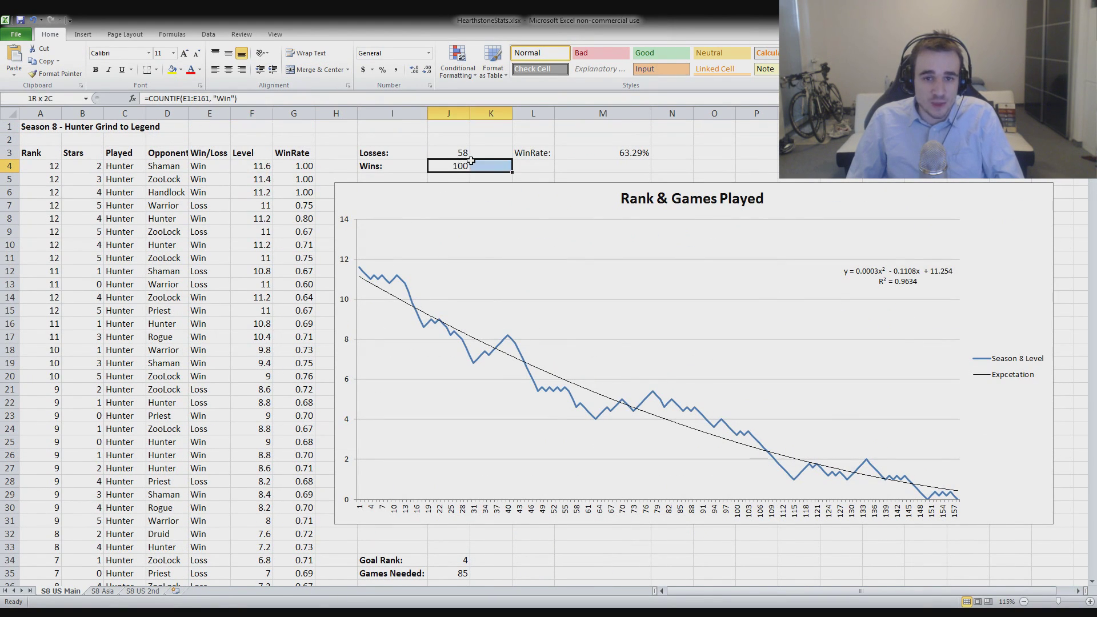
click(457, 153)
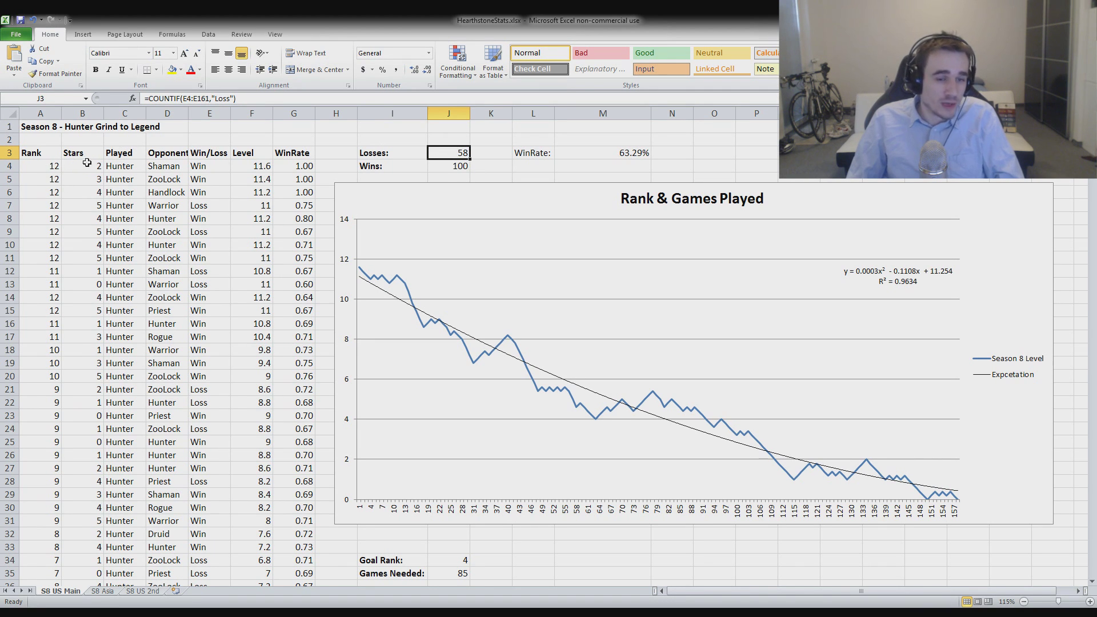
scroll(255, 296, down, 20)
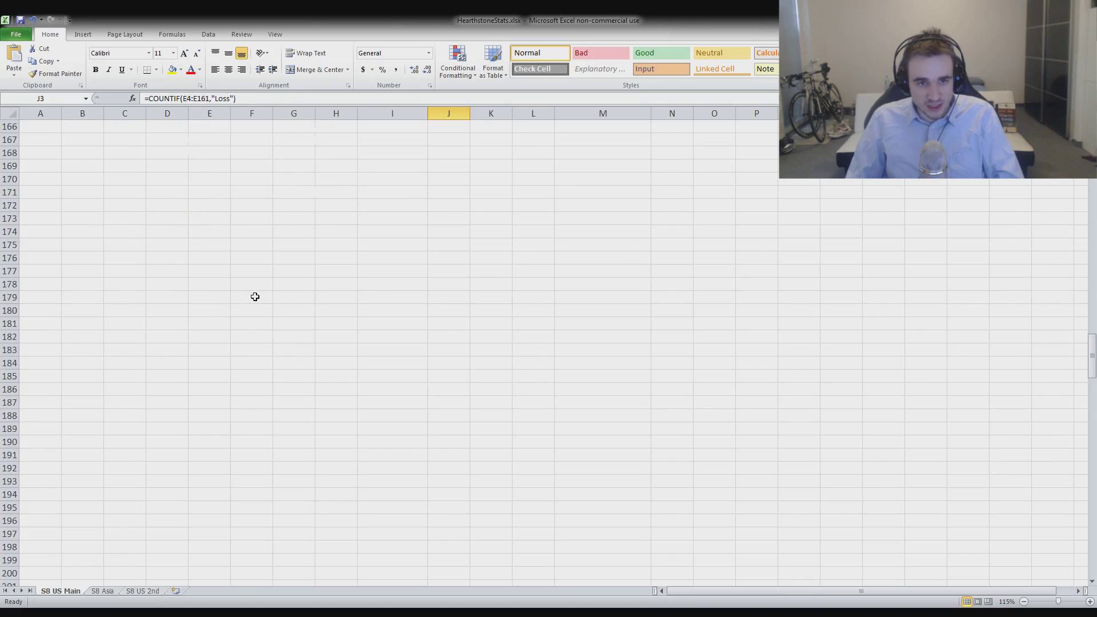
scroll(255, 296, up, 20)
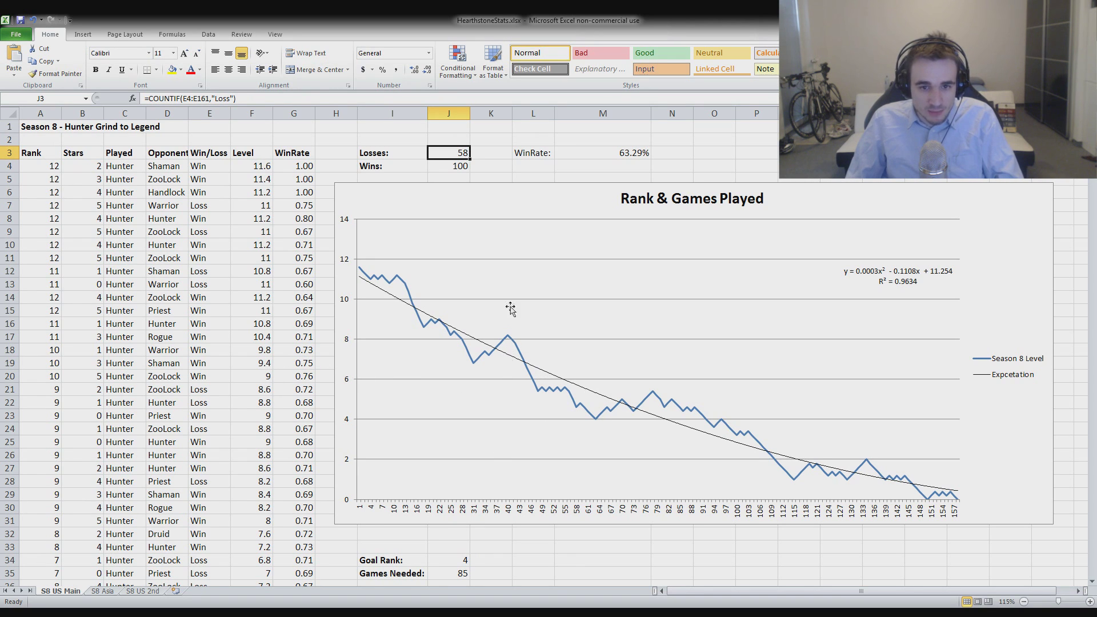
Check the Win/Loss results in column E for rows 43 through 50.
scroll(411, 377, down, 5)
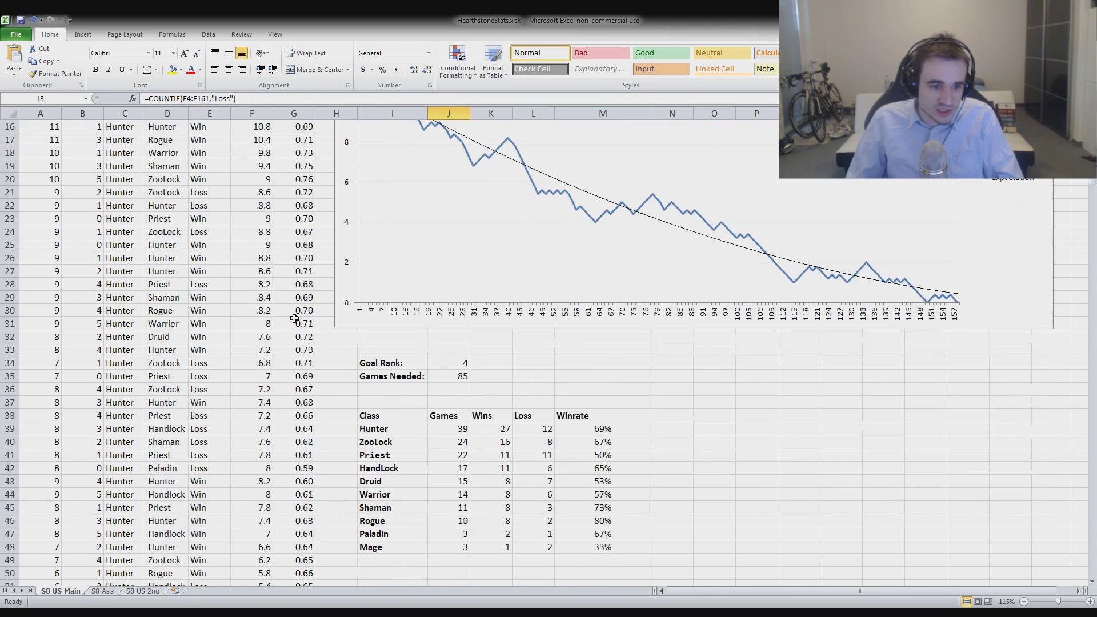
scroll(208, 472, down, 2)
click(207, 403)
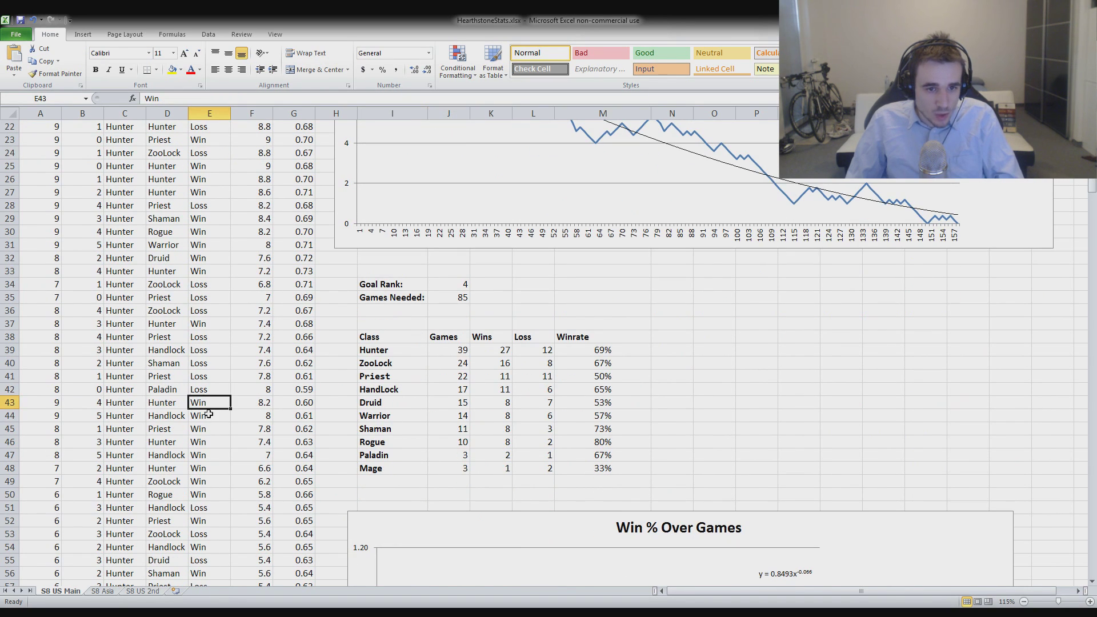
click(207, 416)
click(207, 430)
click(207, 442)
click(207, 454)
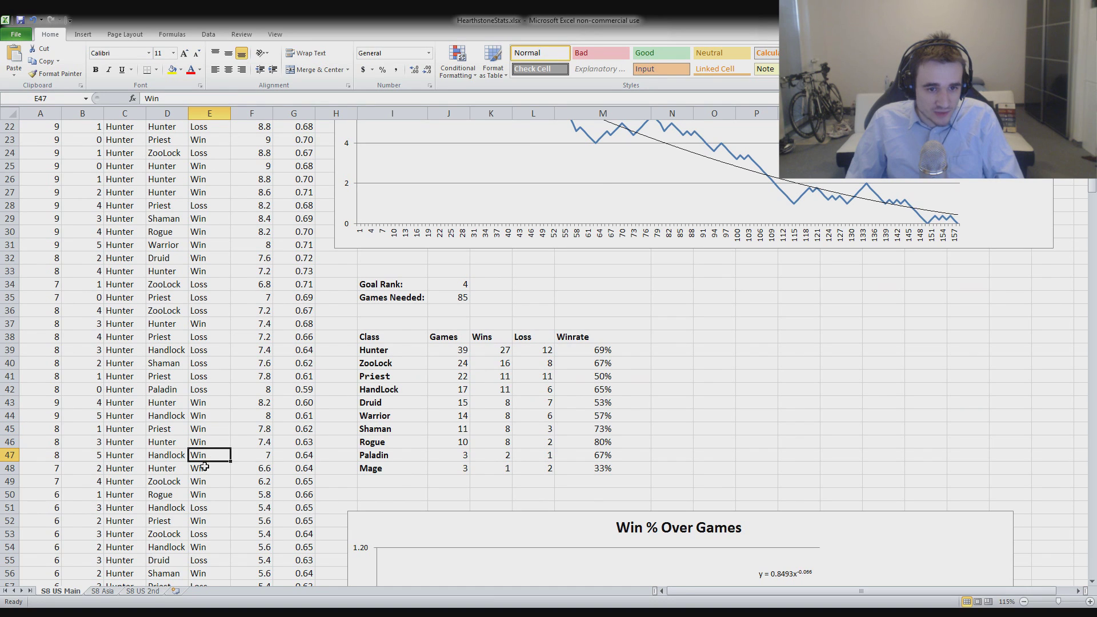
click(203, 468)
click(201, 480)
click(203, 493)
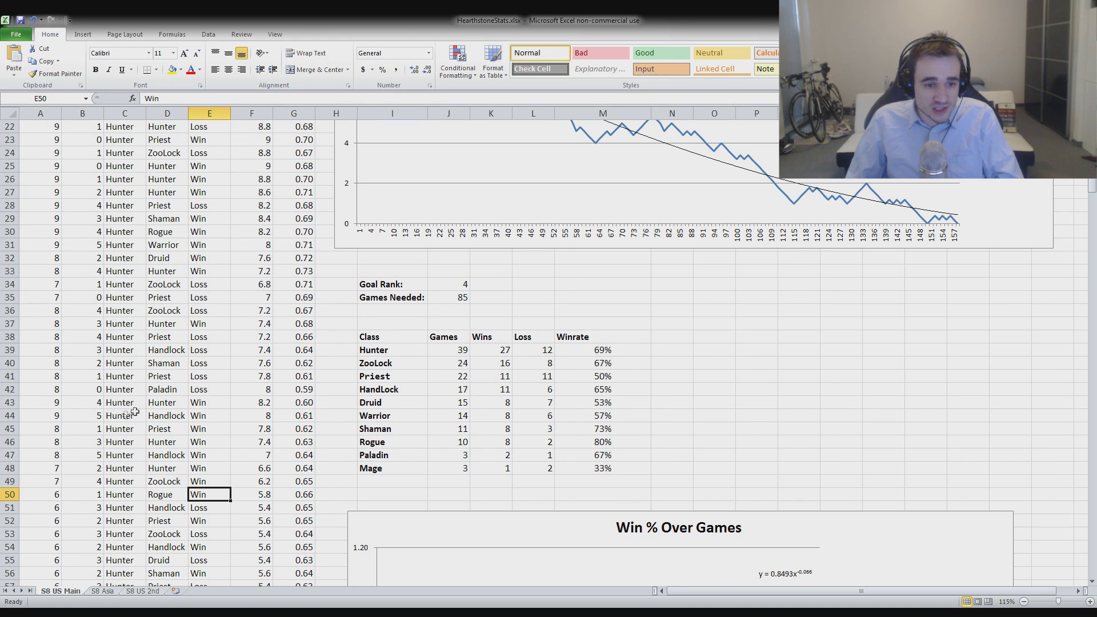
scroll(154, 495, up, 7)
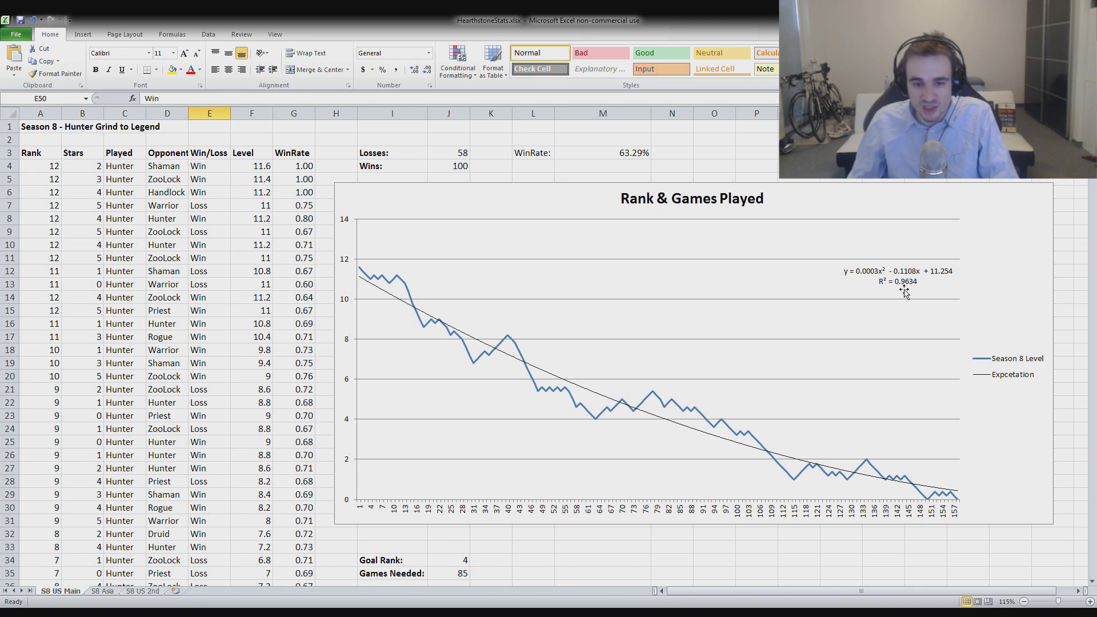
Goal Seek the J34 Goal Rank to 8 by changing J35, giving 32 games needed.
scroll(900, 411, down, 2)
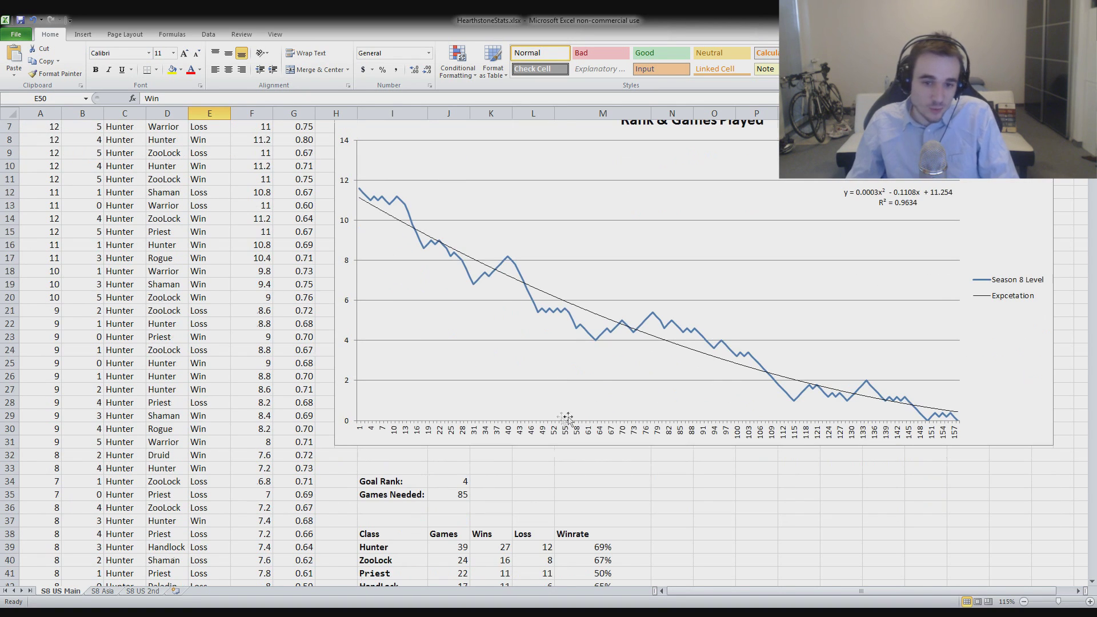
click(443, 479)
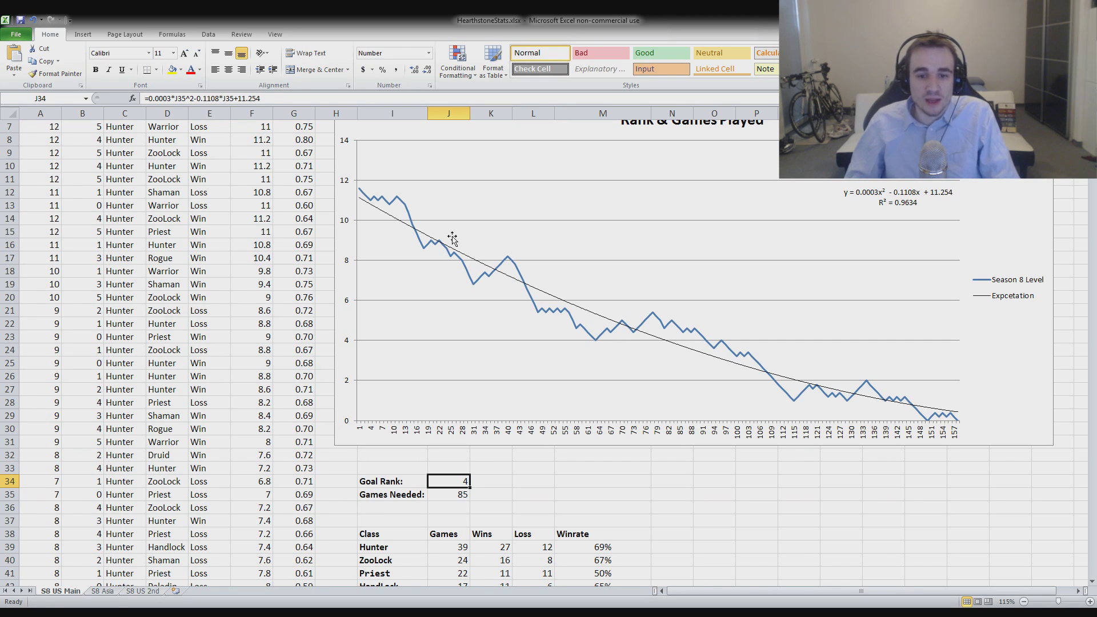
click(210, 35)
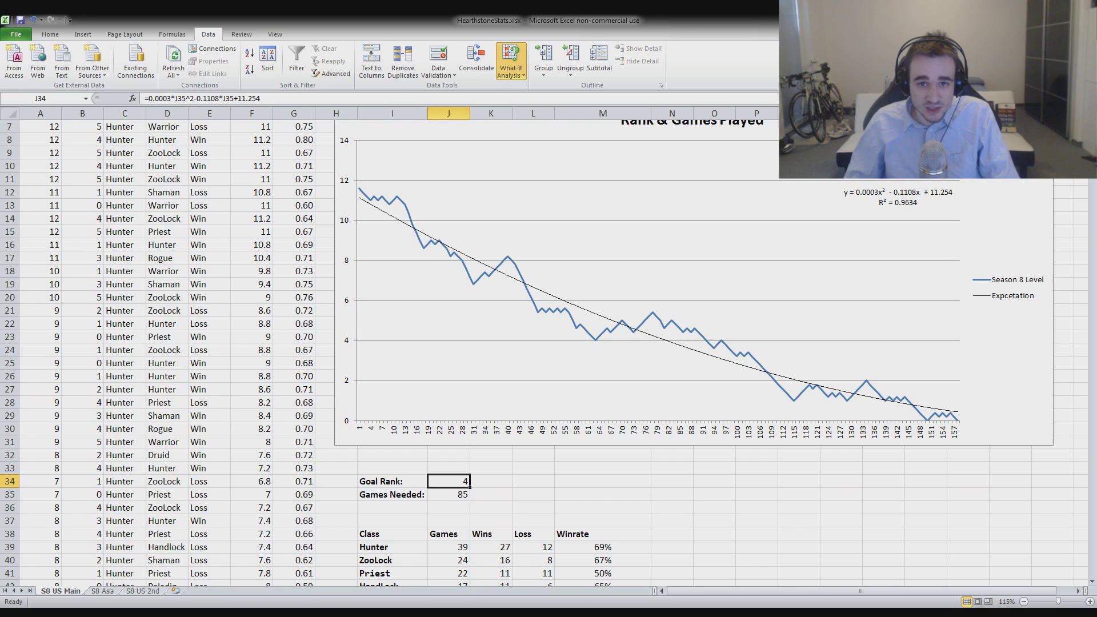
click(511, 60)
click(532, 110)
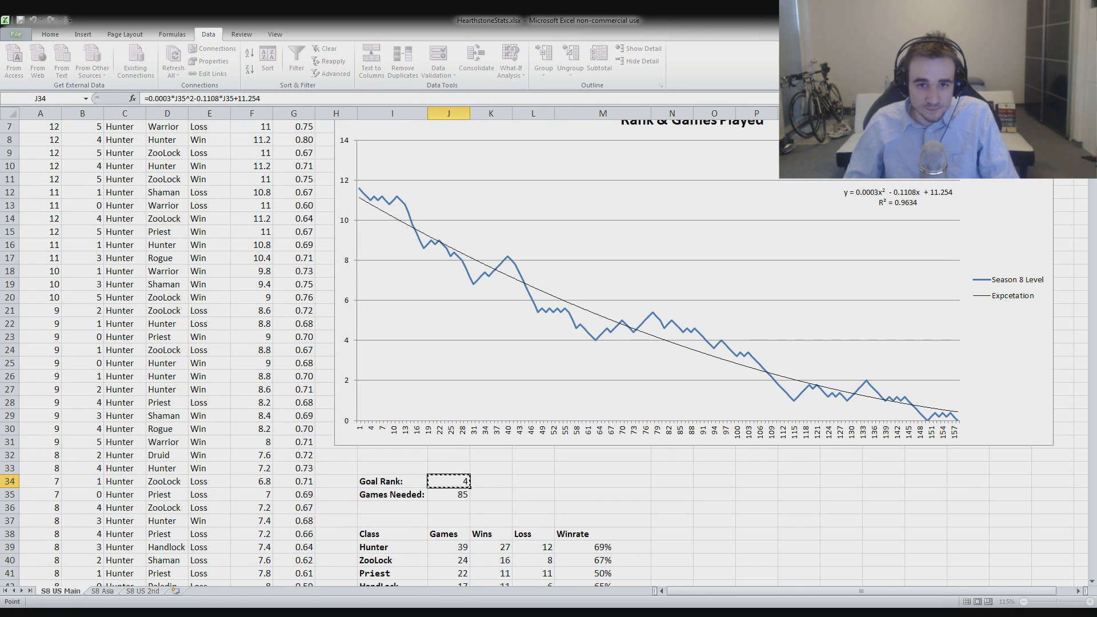
key(Escape)
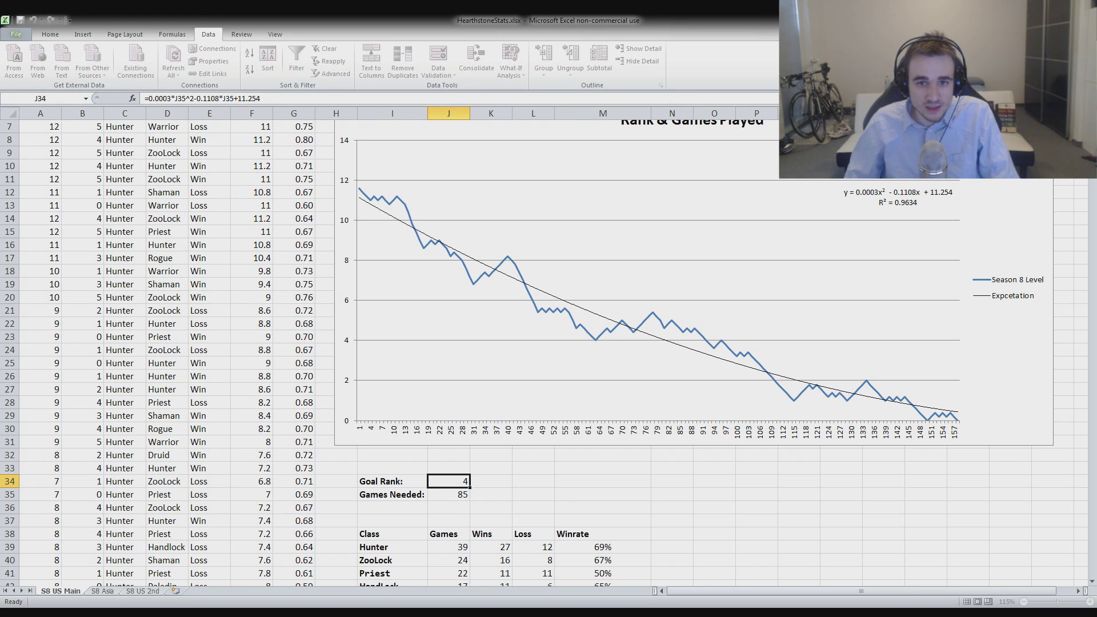
click(448, 494)
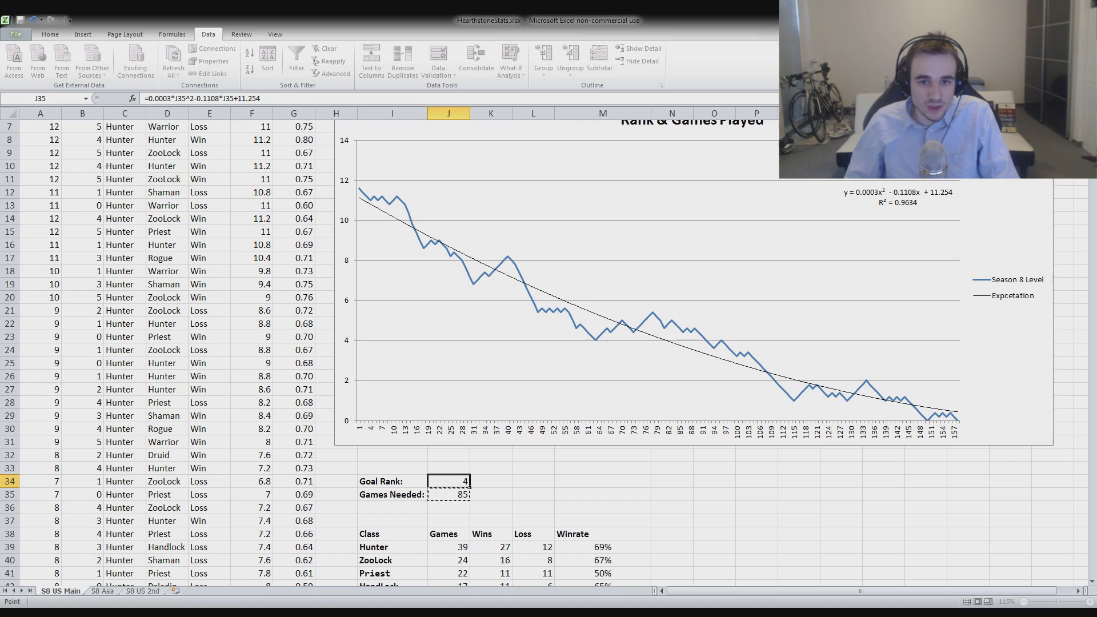
text(8)
key(Return)
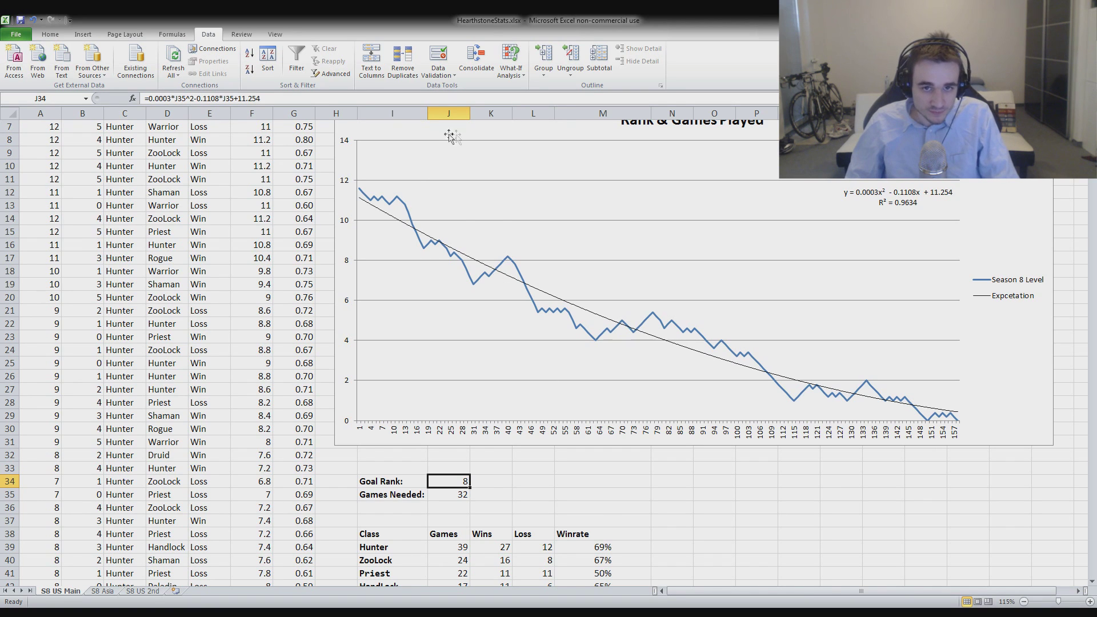
Goal Seek J34 to rank 2 by changing J35, yielding 145 games needed.
scroll(450, 136, down, 1)
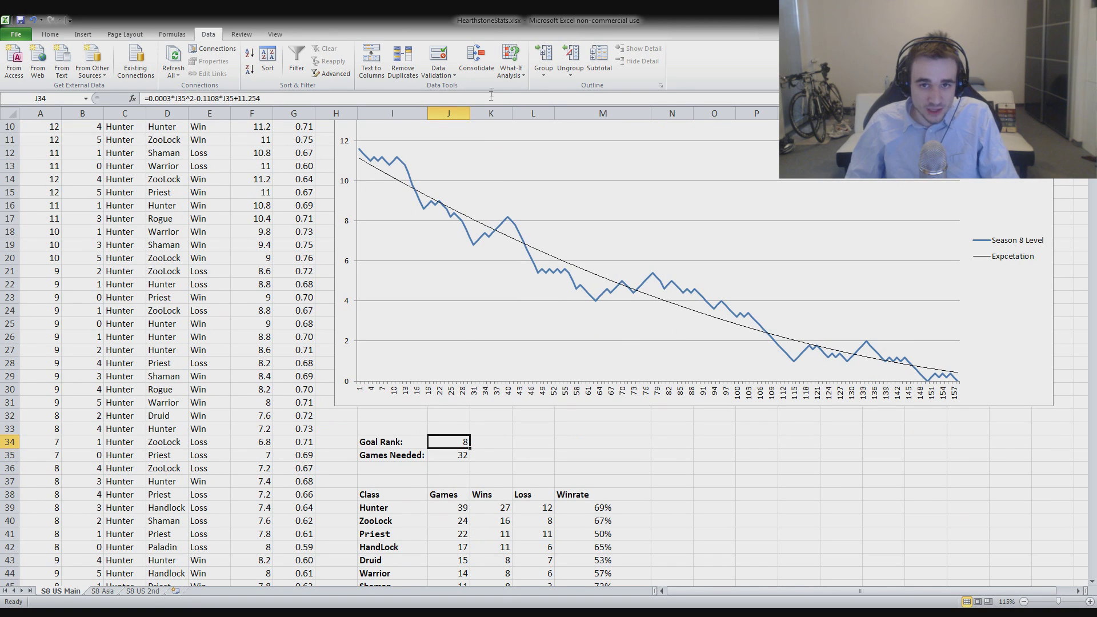
click(511, 68)
click(535, 101)
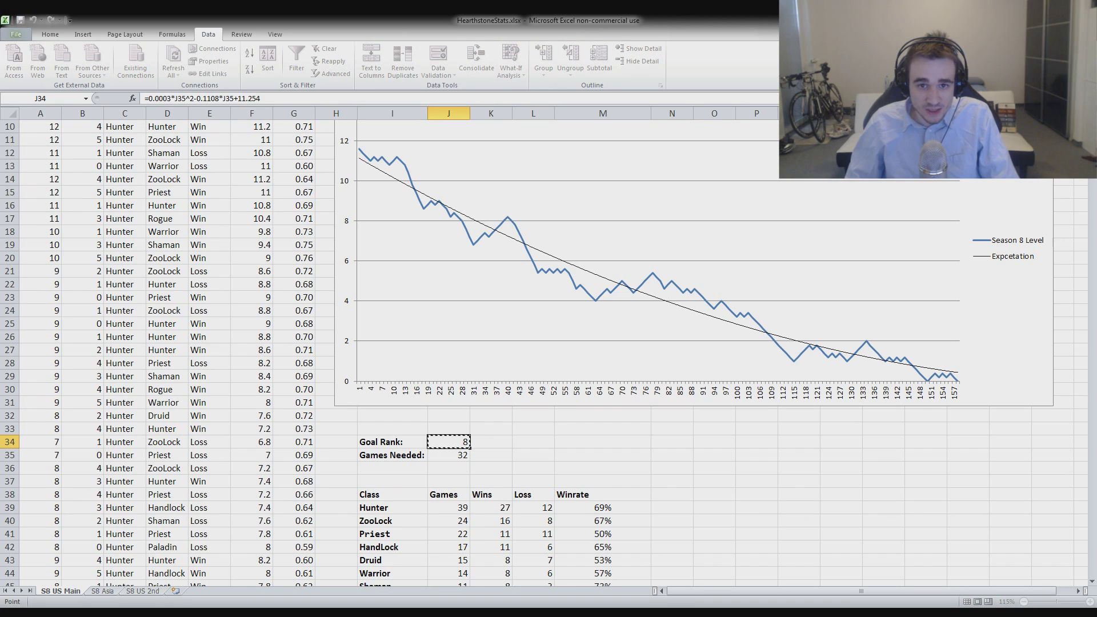
key(Escape)
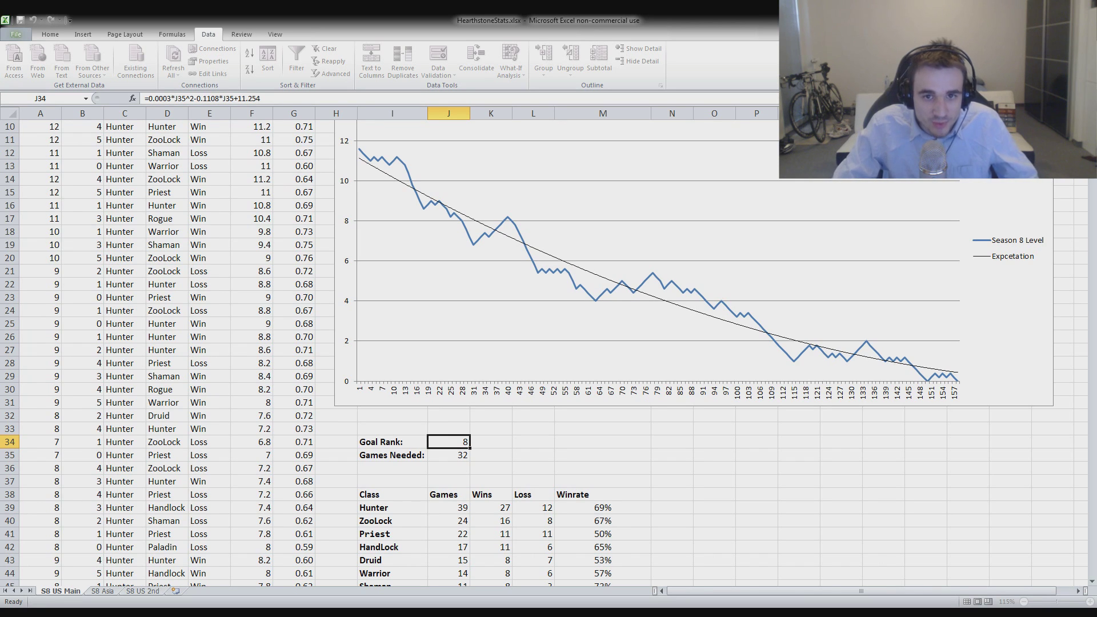
text(7)
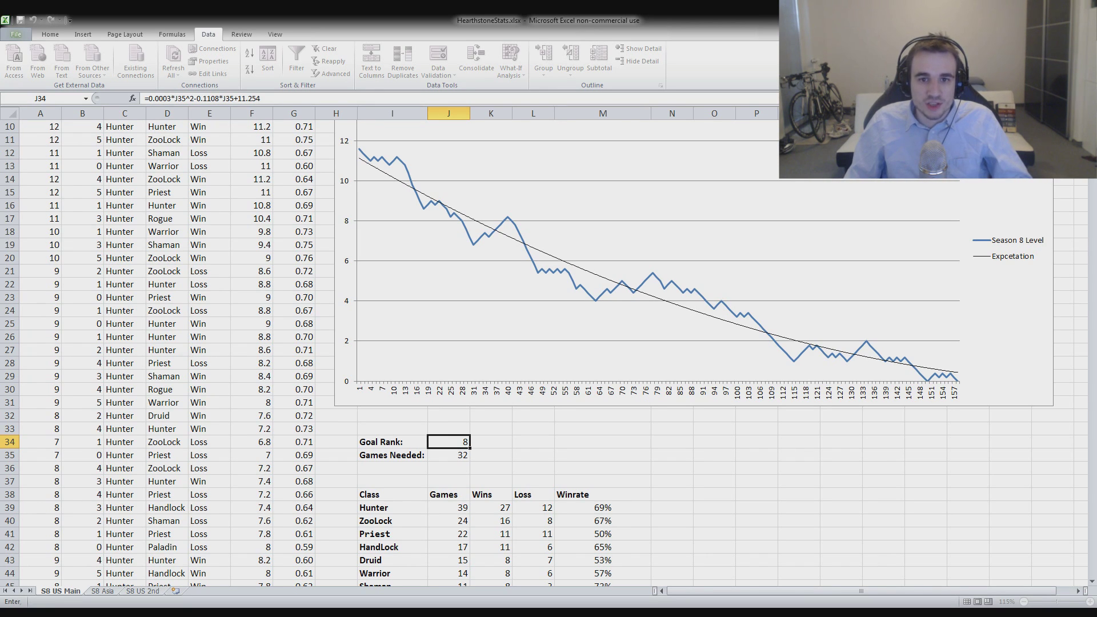
key(Return)
text(2)
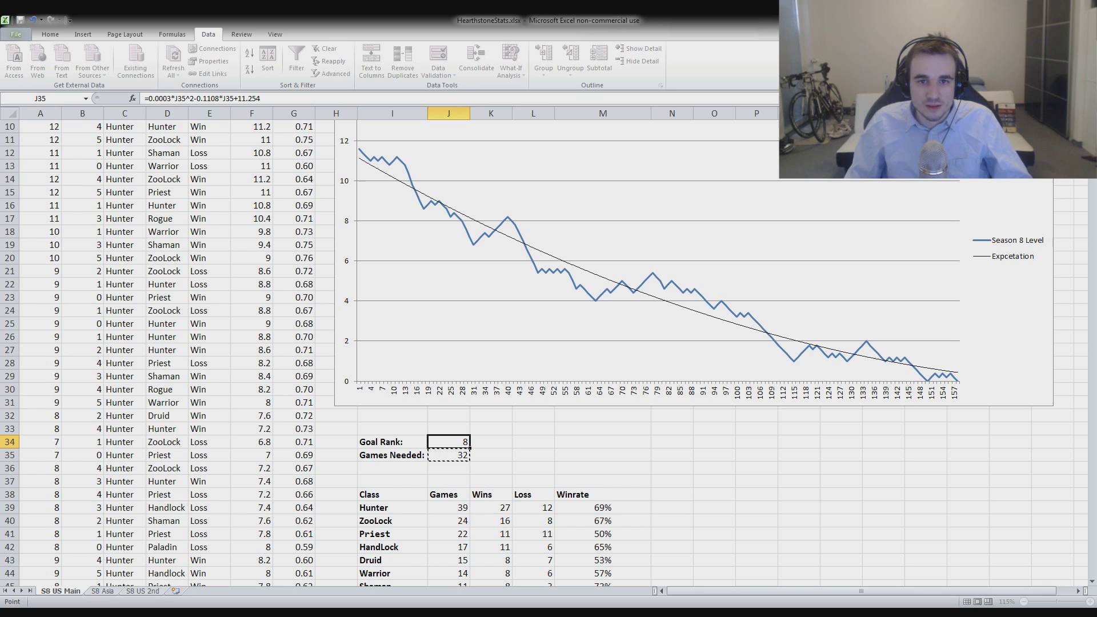
key(Return)
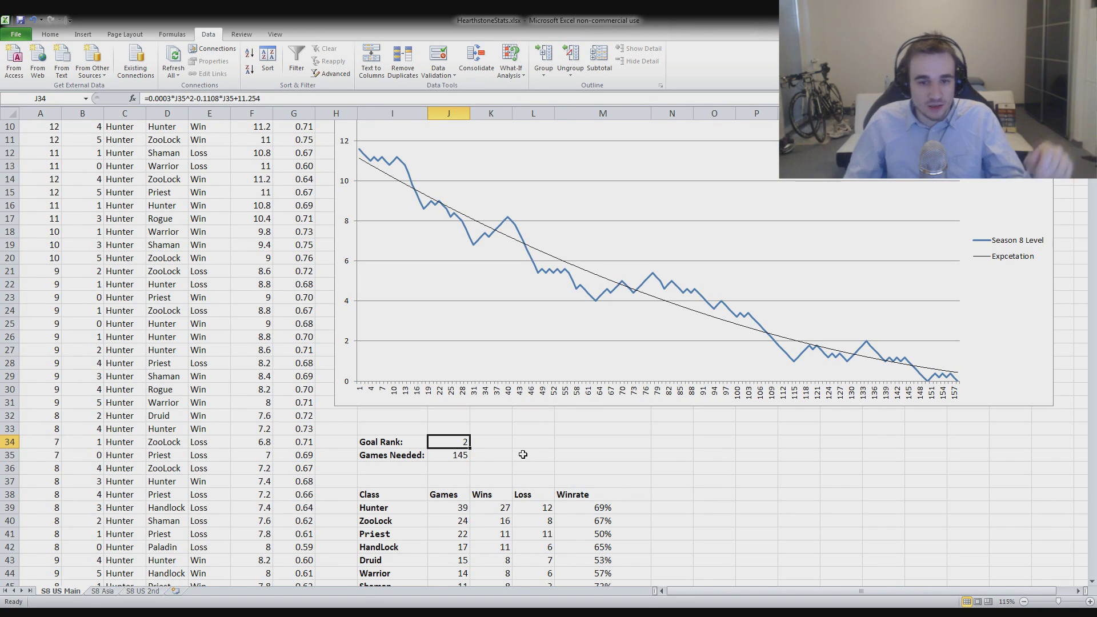
In L35 enter the hours formula =J35*12/60, giving 28.9612 hours.
click(522, 455)
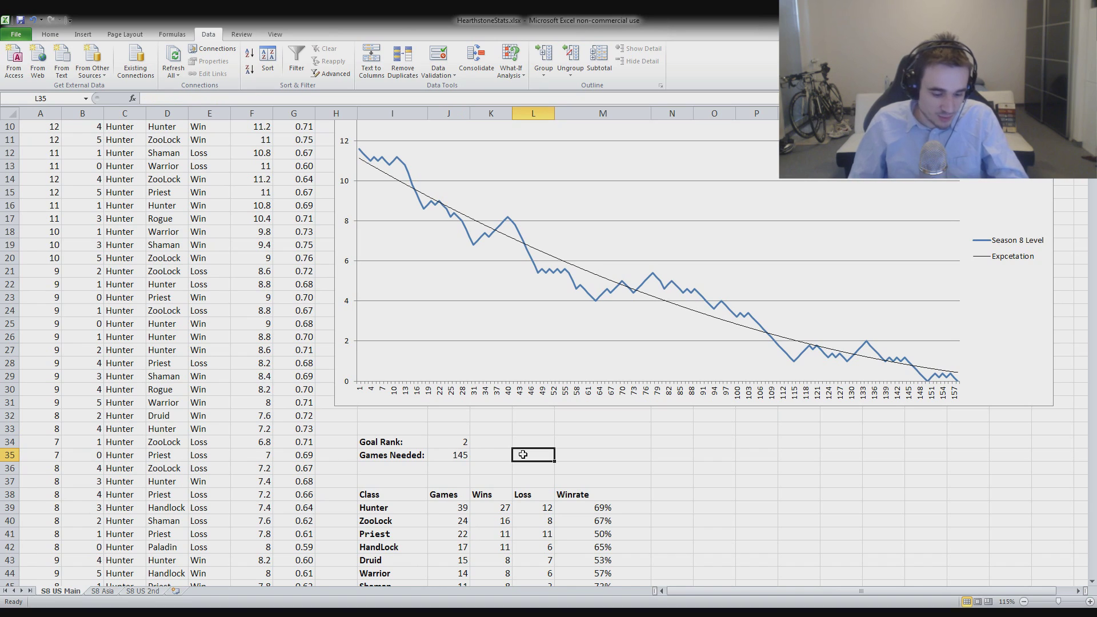
text(=)
click(454, 453)
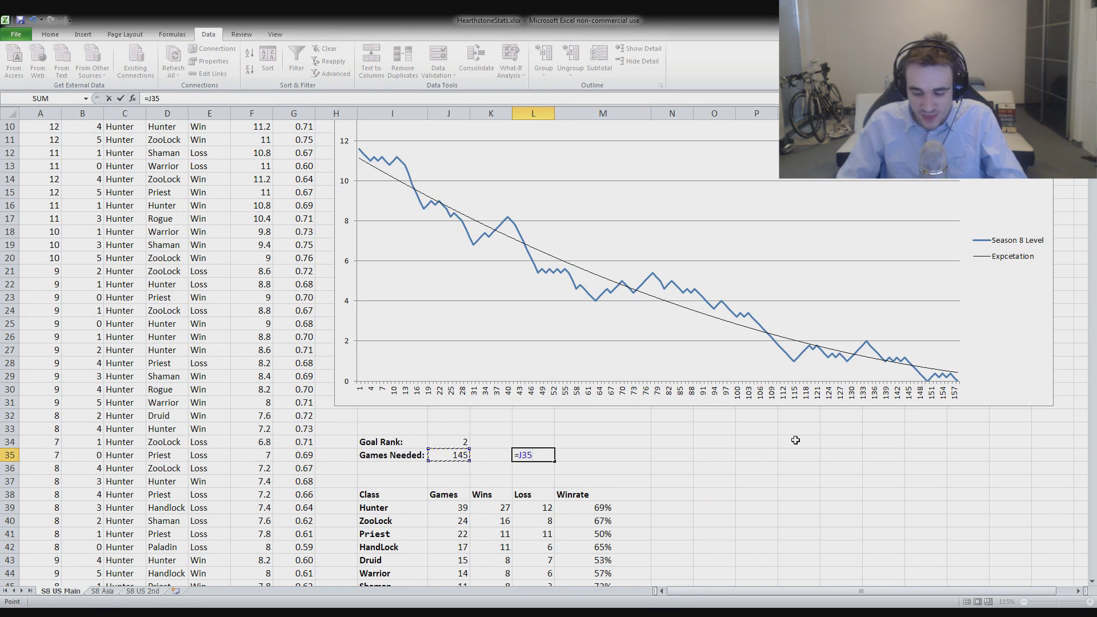
text(*5/60)
key(Return)
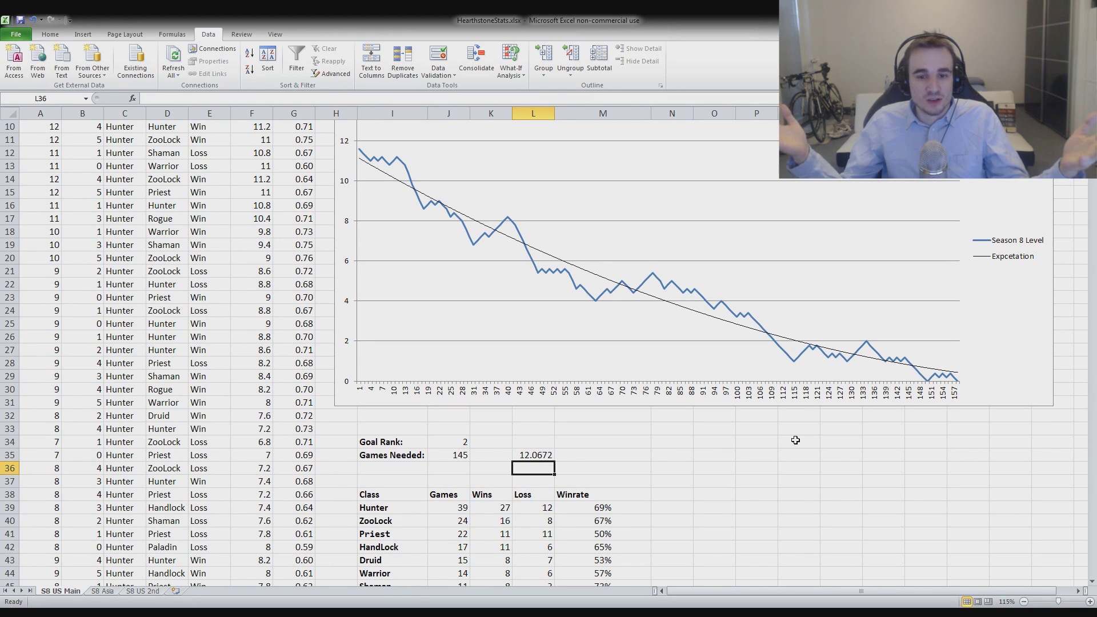
key(Up)
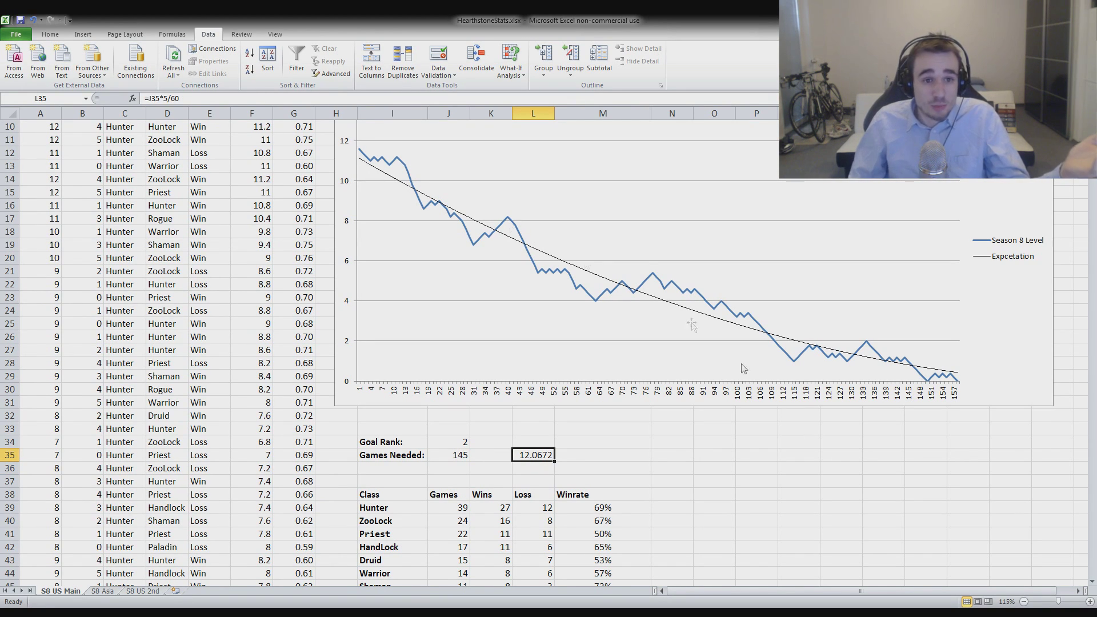
click(172, 99)
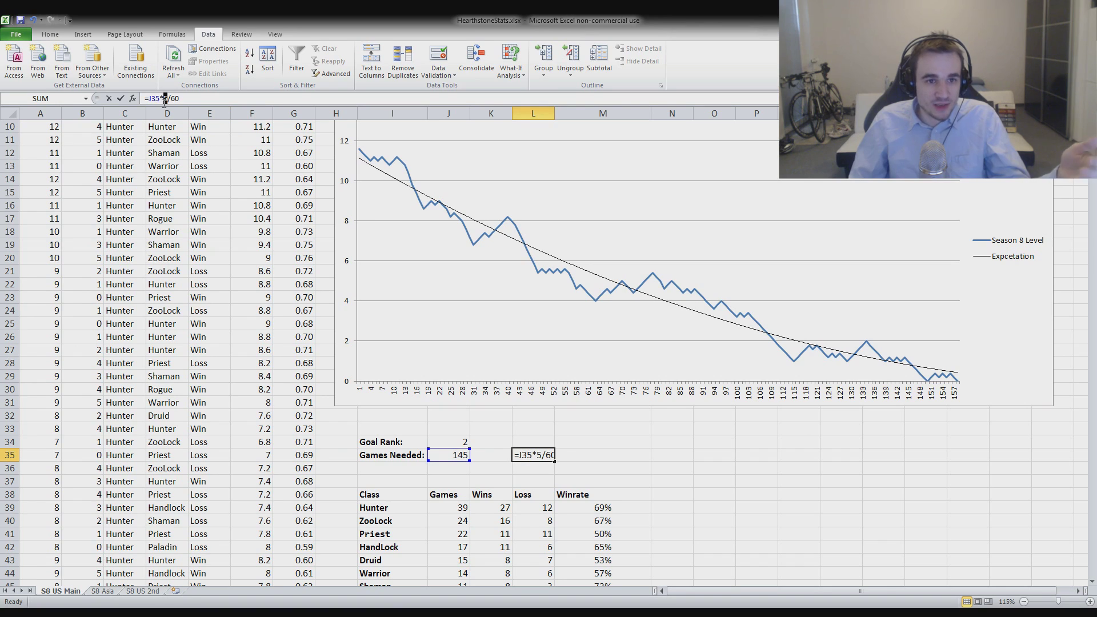
text(12)
key(Return)
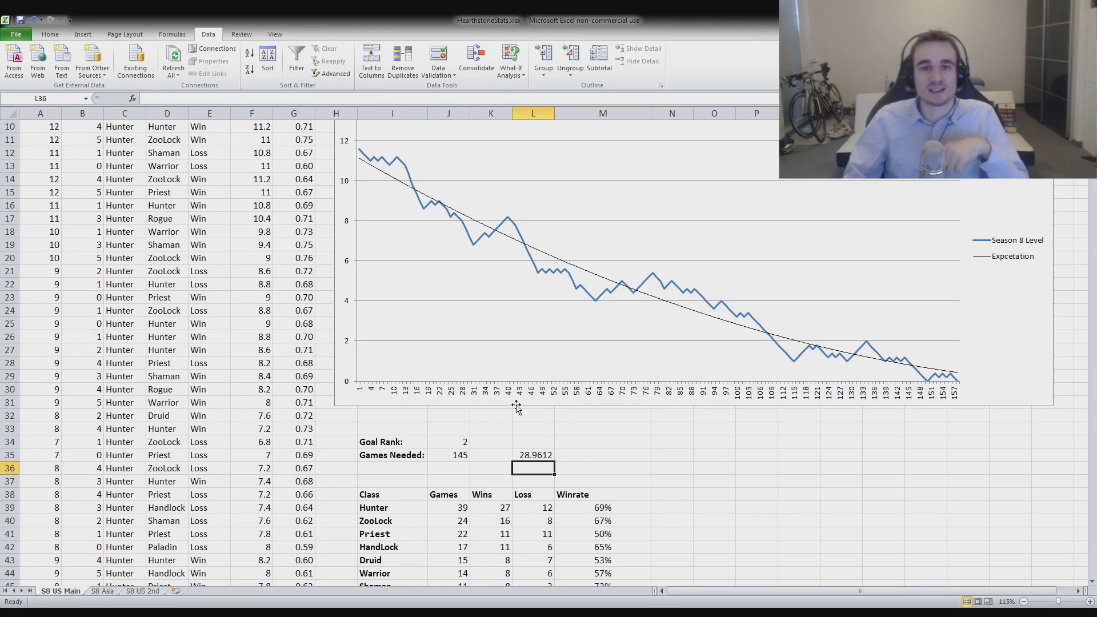
Scroll to the class table and step through Hunter, ZooLock and the other class names.
scroll(517, 407, down, 2)
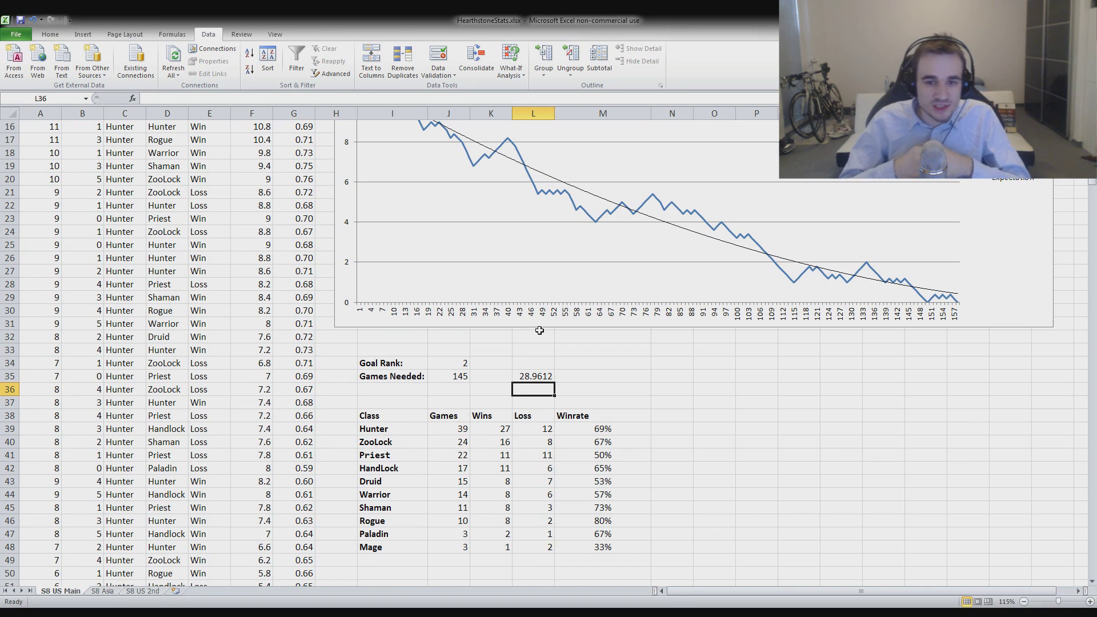
scroll(539, 330, down, 3)
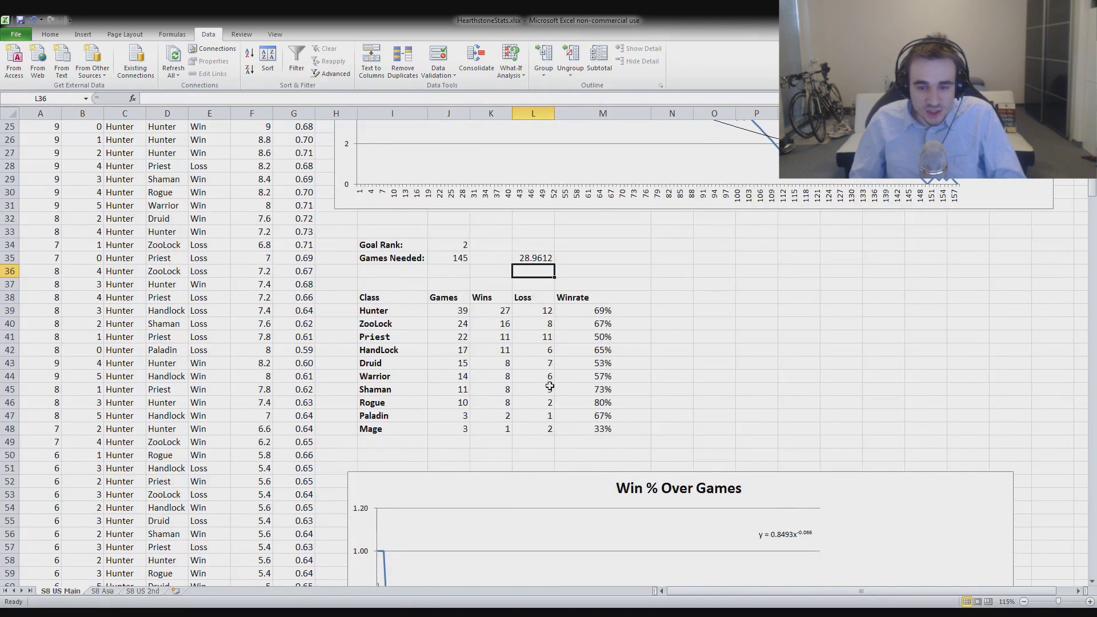
click(389, 313)
click(377, 327)
click(380, 363)
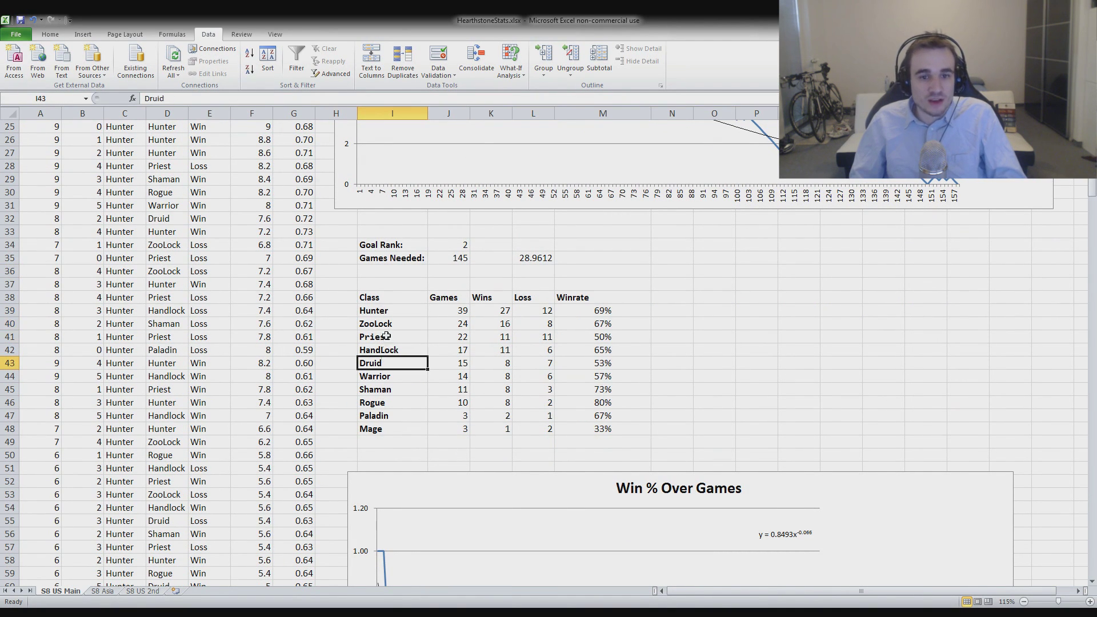
click(380, 336)
click(381, 350)
click(382, 376)
click(382, 389)
Point out the Paladin, Mage, Shaman, Druid, HandLock and ZooLock class entries.
click(382, 416)
click(380, 430)
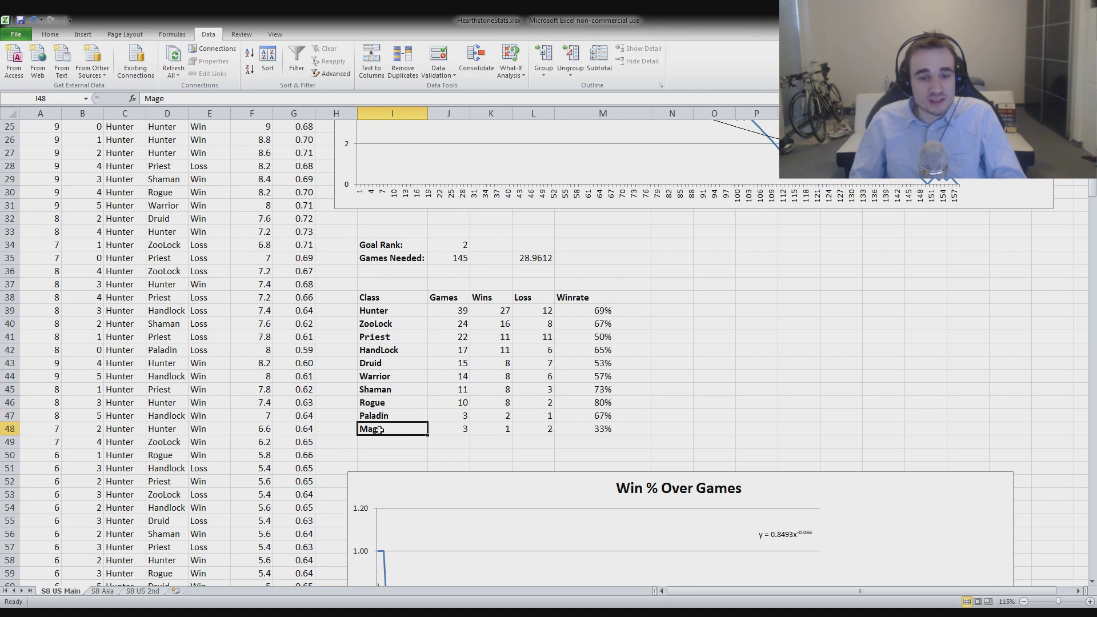
click(390, 392)
click(390, 366)
click(390, 349)
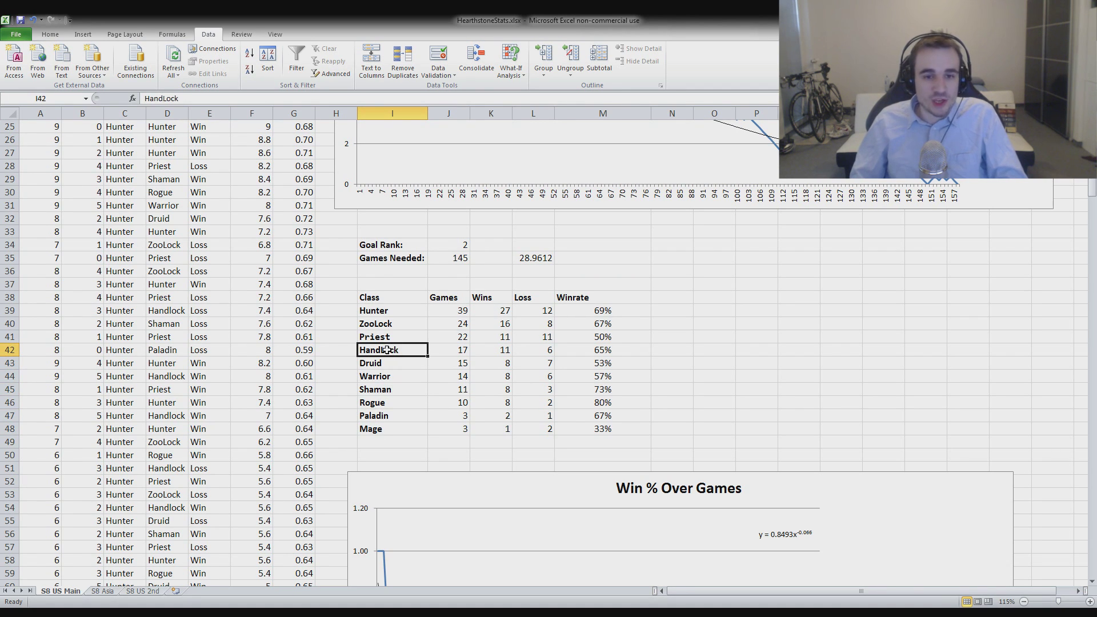
click(388, 325)
click(388, 348)
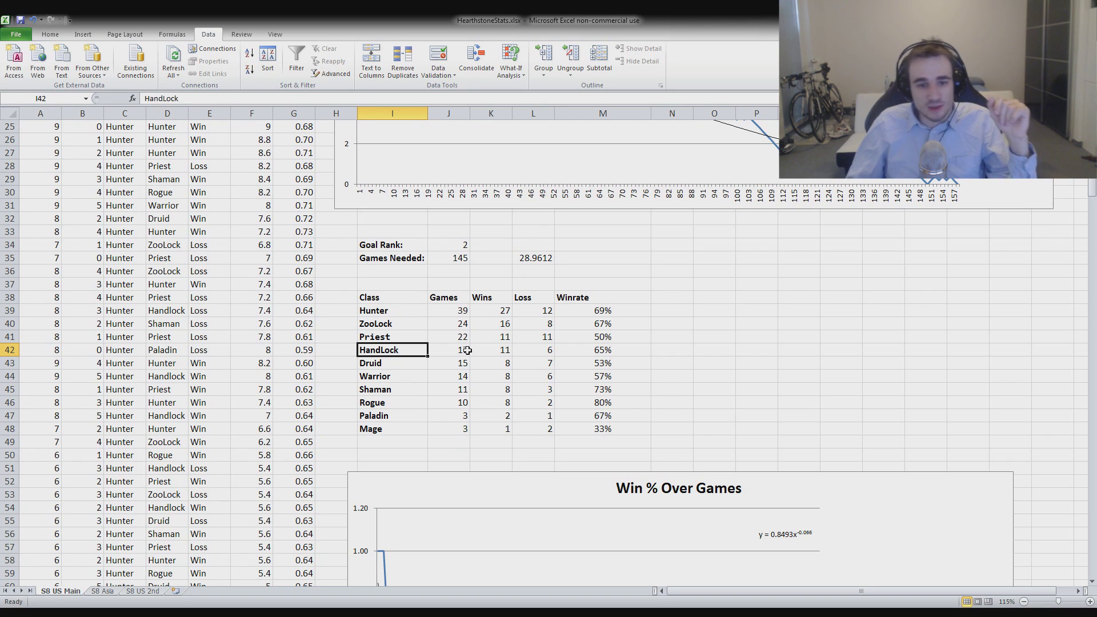
click(367, 433)
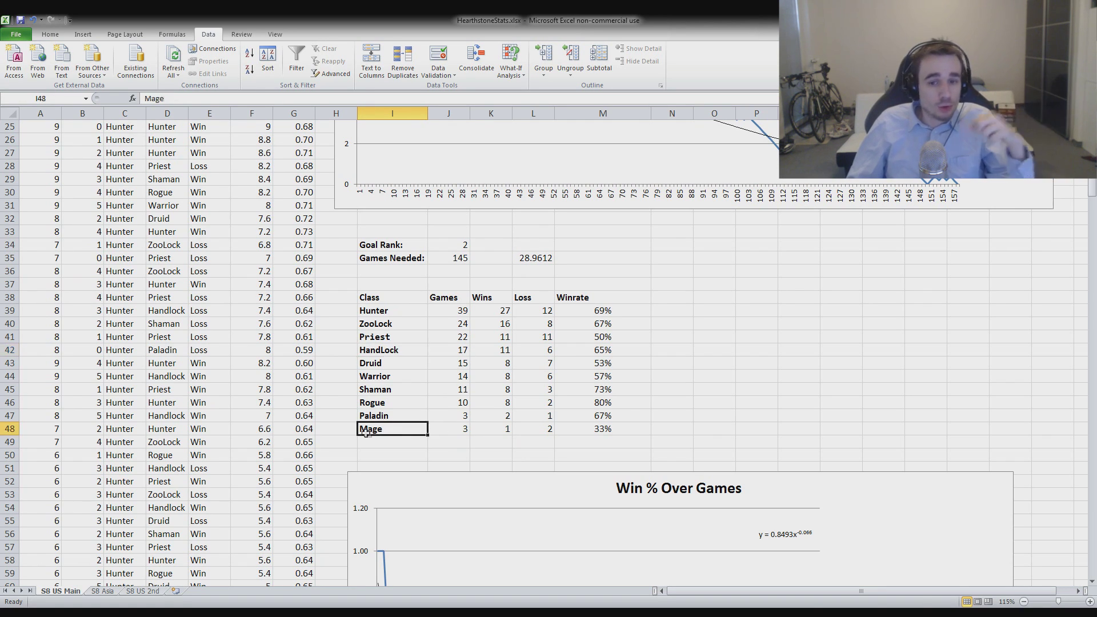
drag(367, 433, 643, 427)
drag(397, 418, 654, 426)
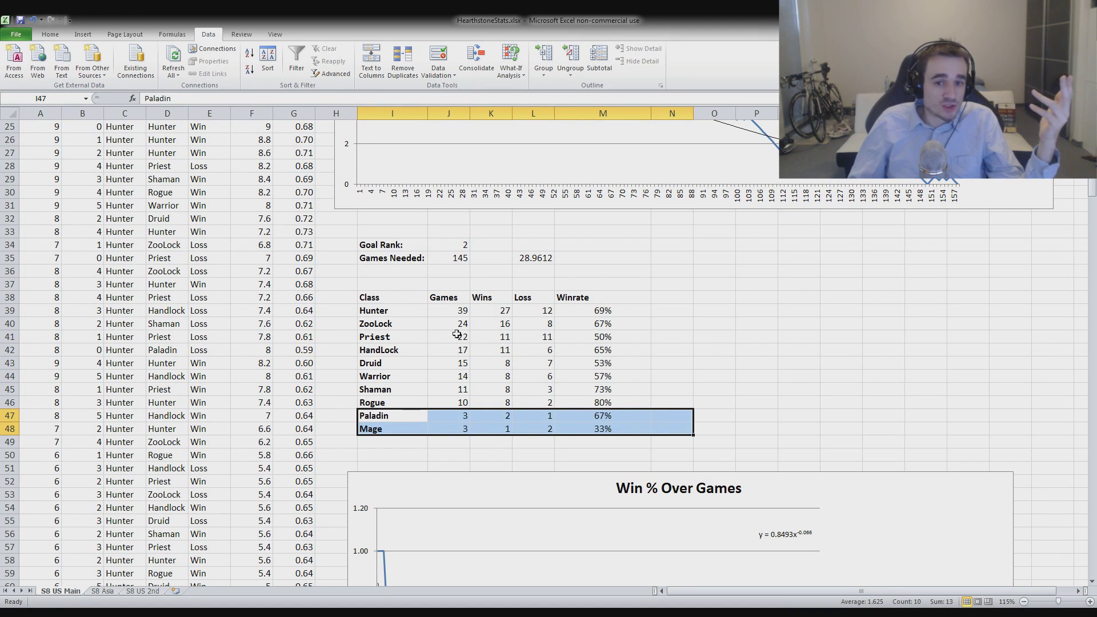
drag(382, 310, 588, 319)
click(396, 321)
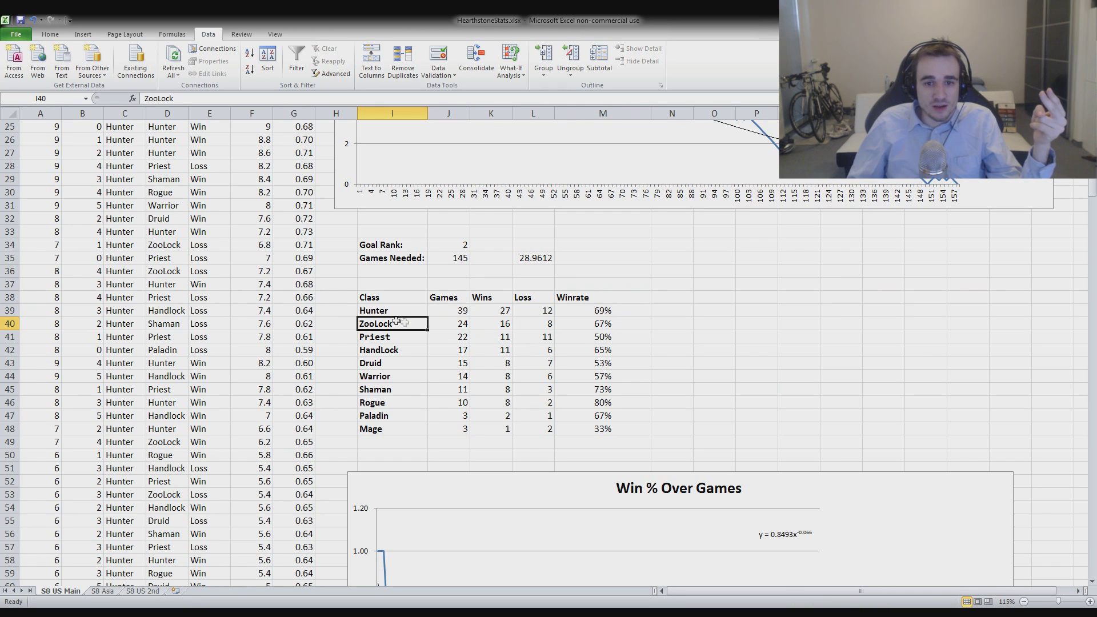
click(456, 324)
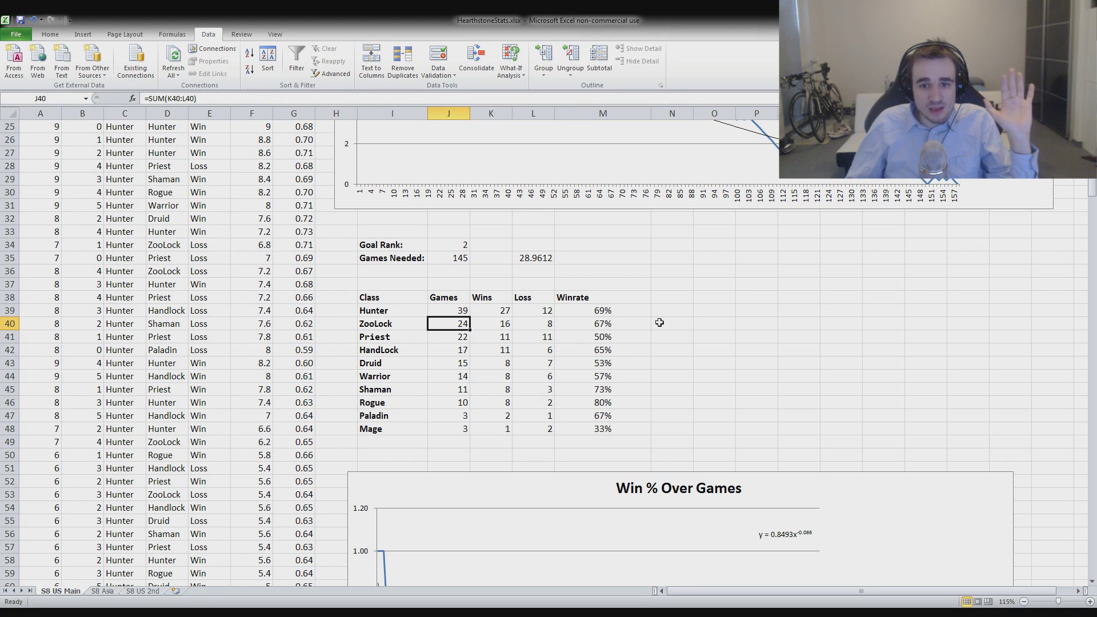
drag(583, 308, 386, 428)
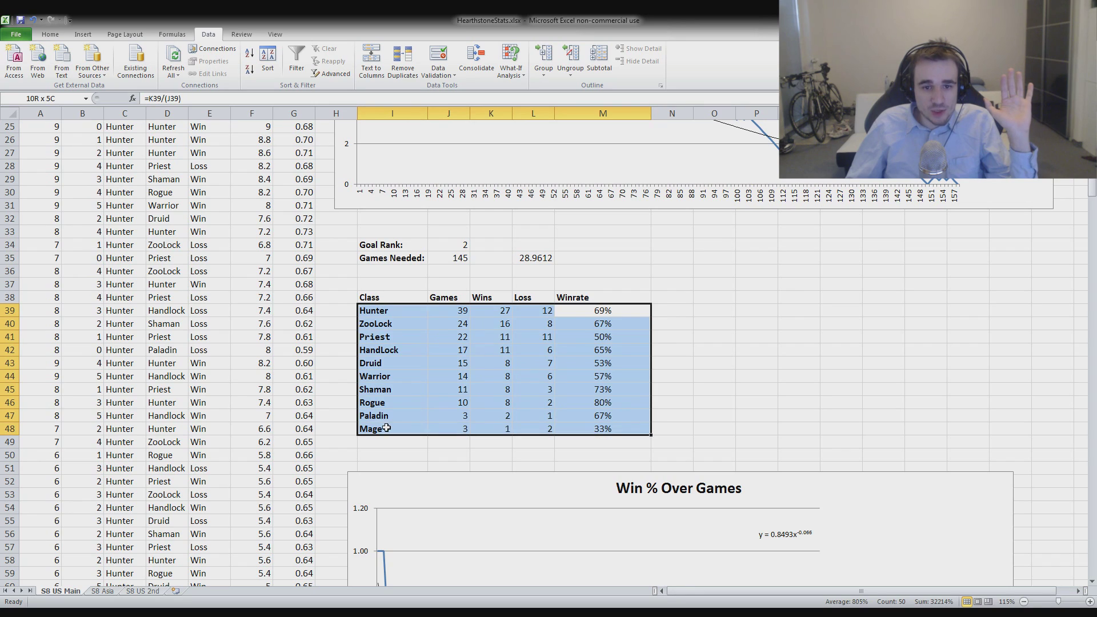
drag(366, 297, 598, 426)
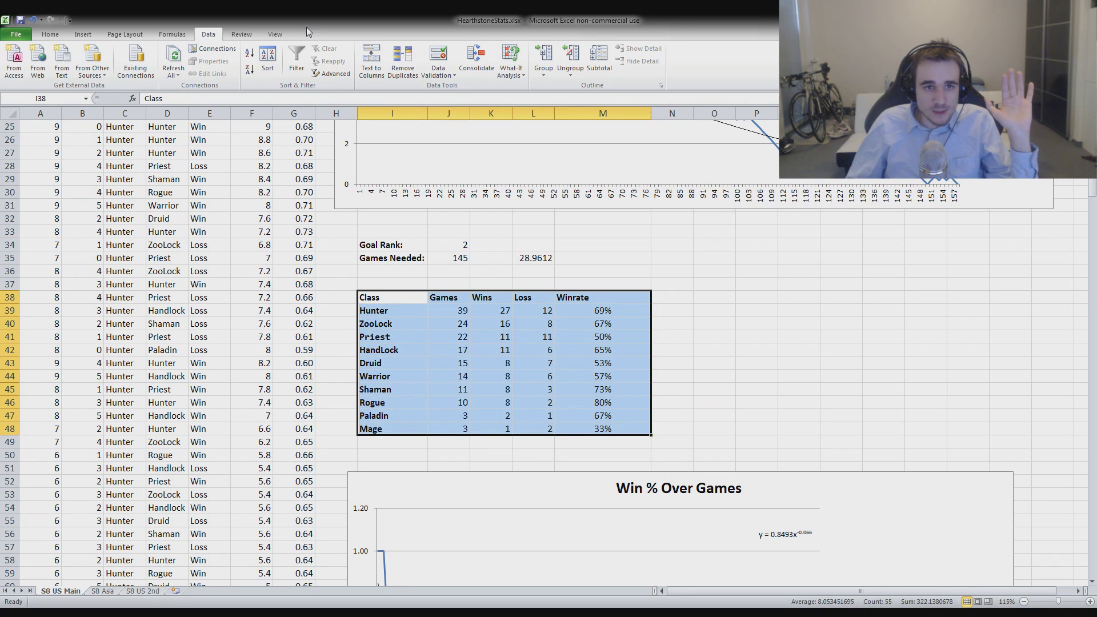
click(267, 60)
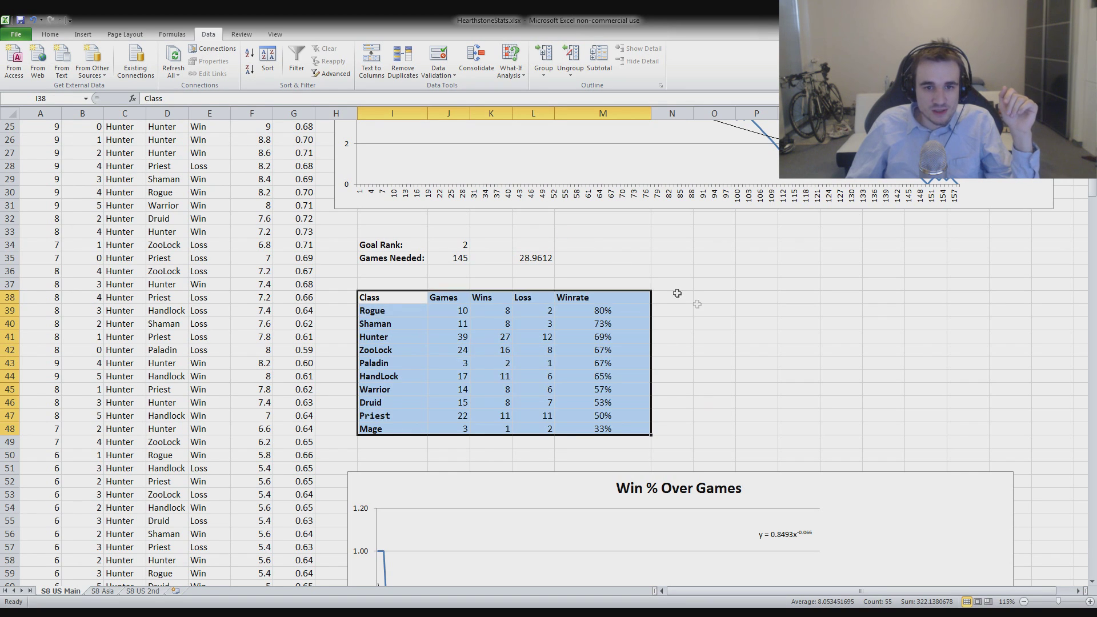
click(750, 325)
click(615, 311)
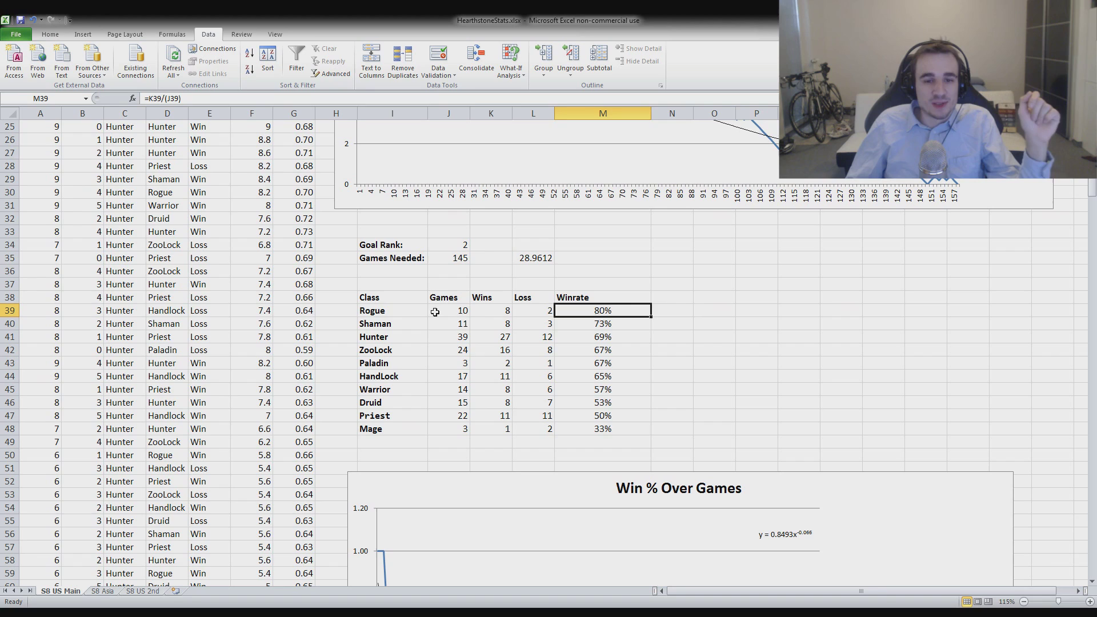
drag(400, 312, 600, 309)
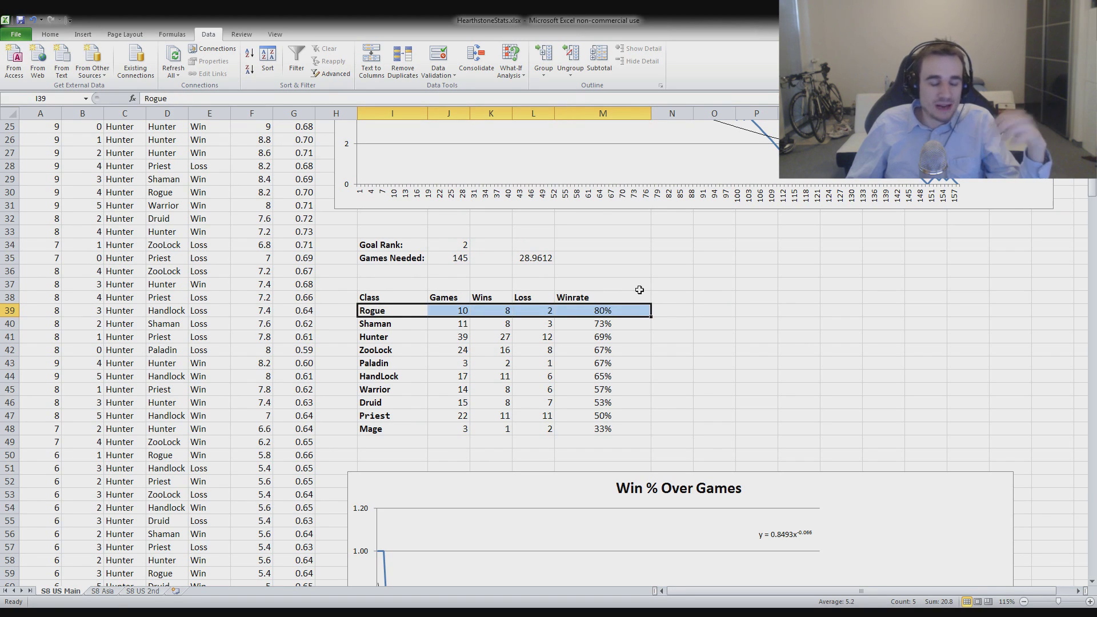
click(615, 322)
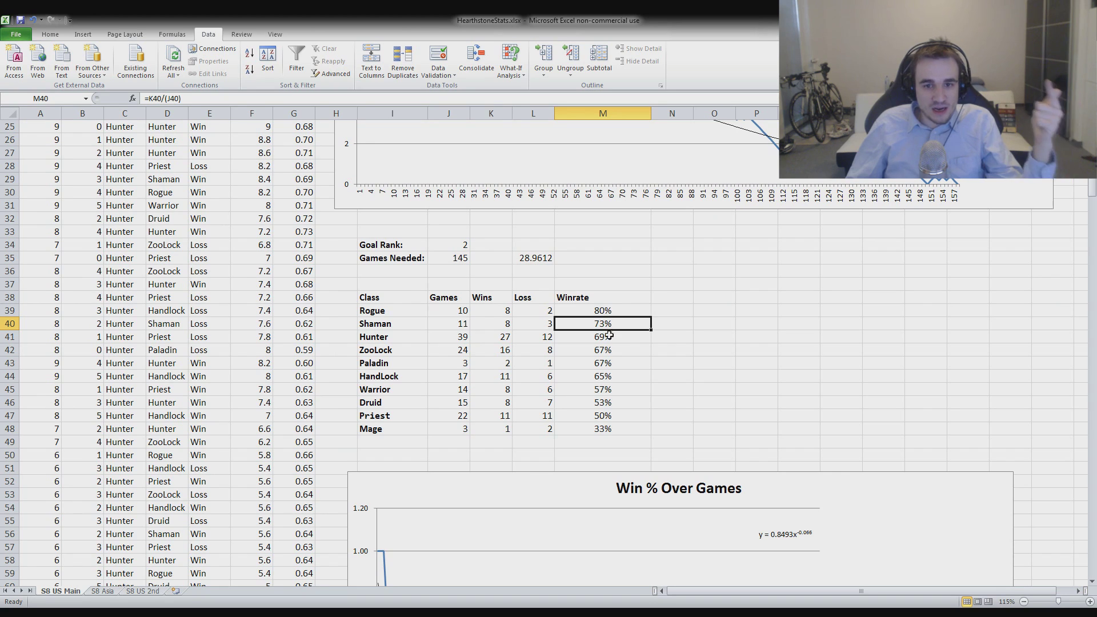
click(601, 337)
drag(600, 338, 403, 337)
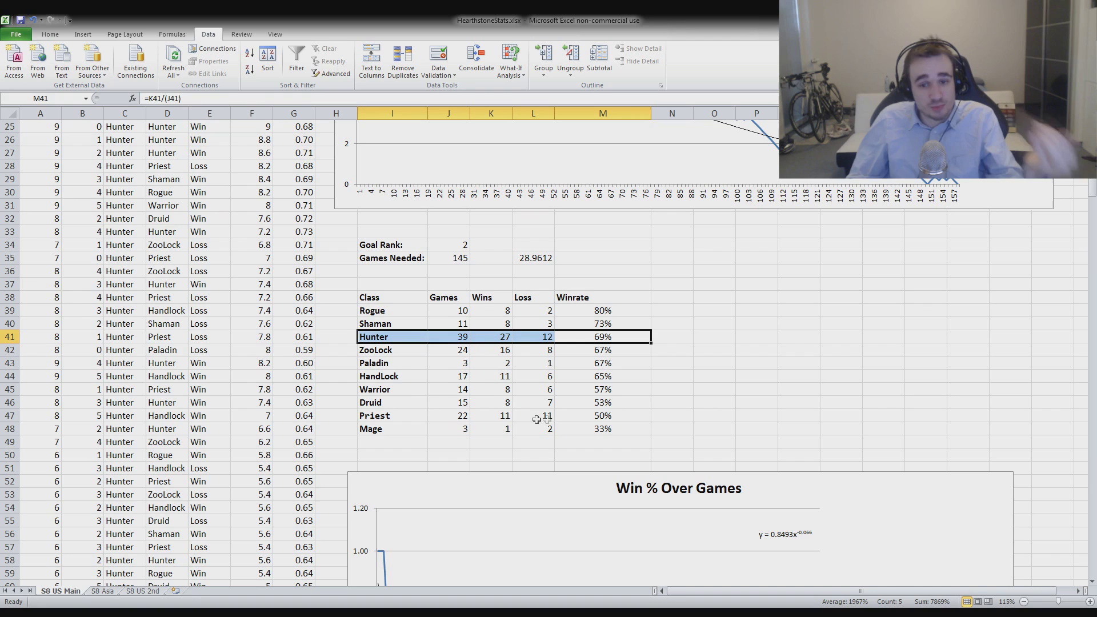
drag(583, 416, 369, 428)
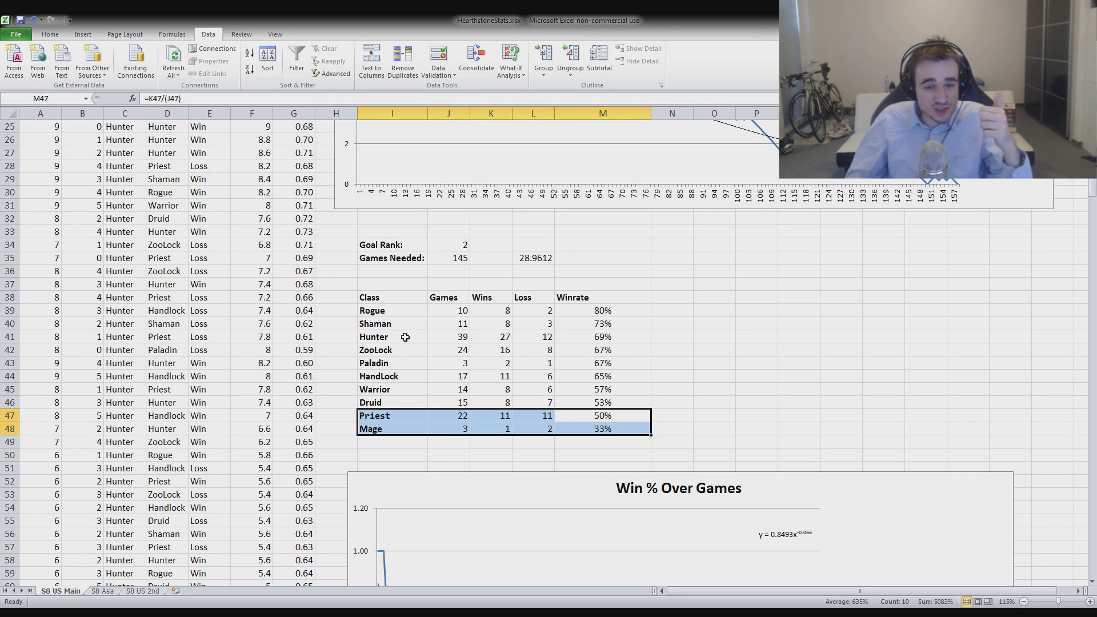
drag(395, 349, 594, 362)
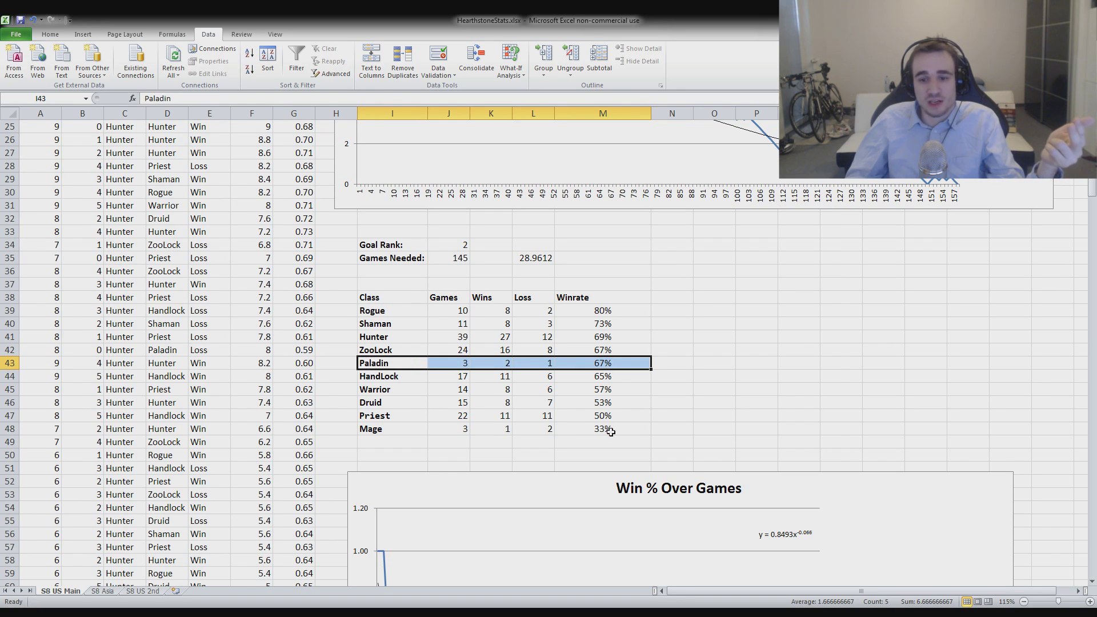
drag(611, 432, 375, 428)
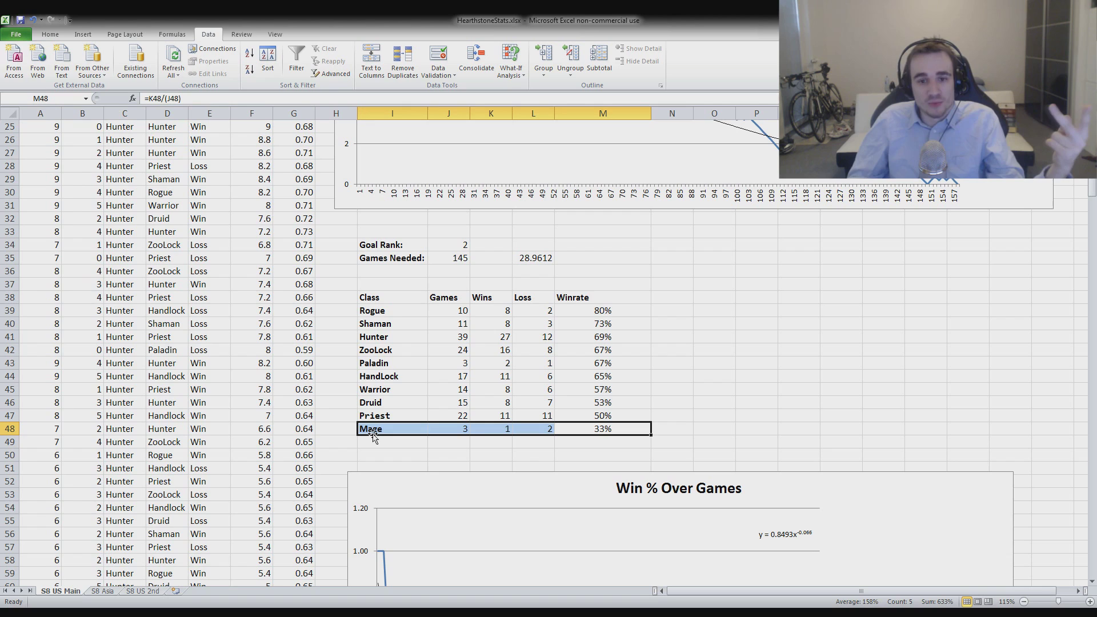
click(408, 385)
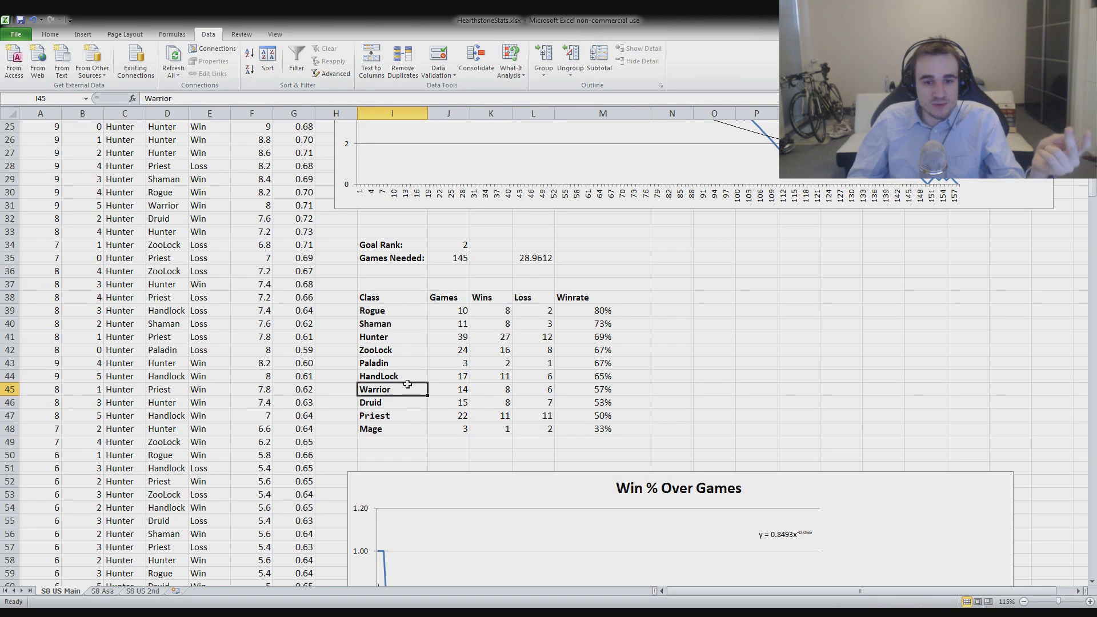
drag(604, 386, 361, 388)
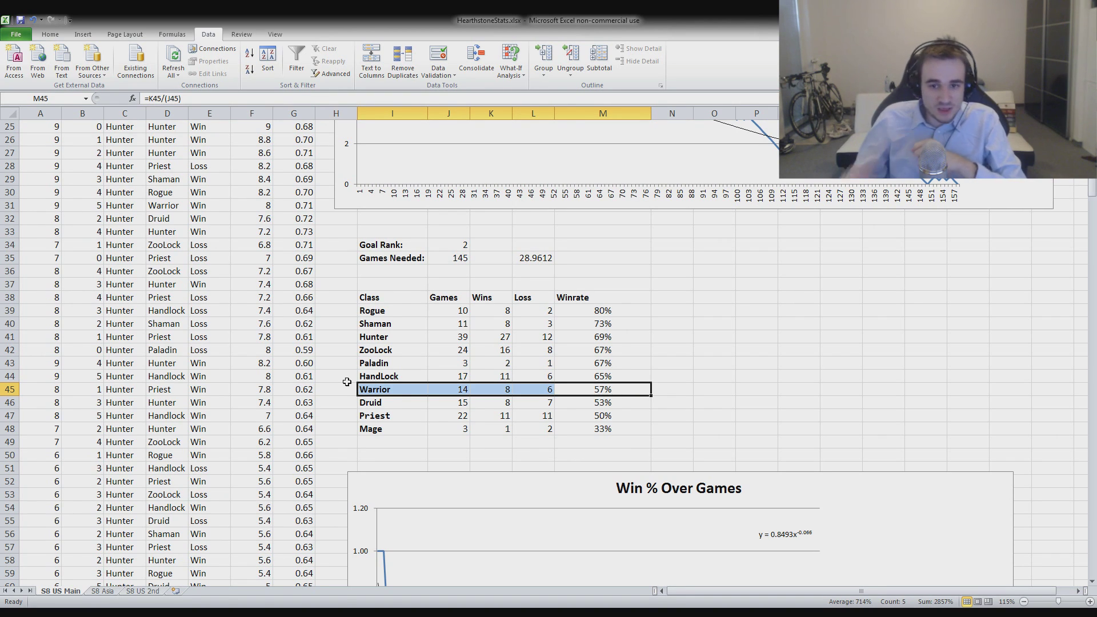
drag(406, 416, 598, 417)
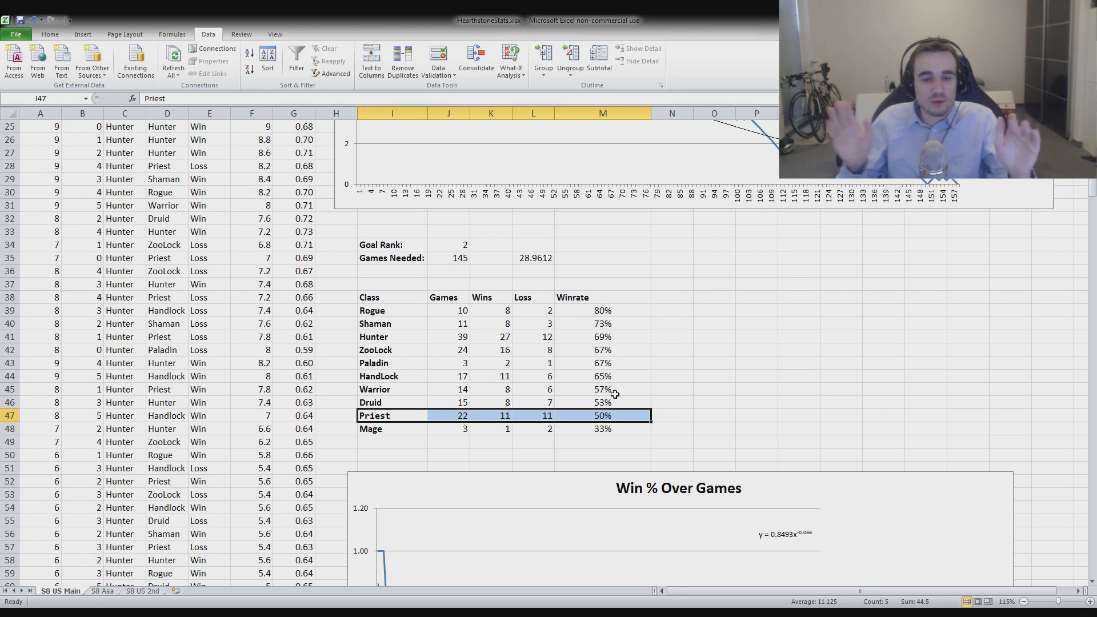
scroll(629, 331, down, 7)
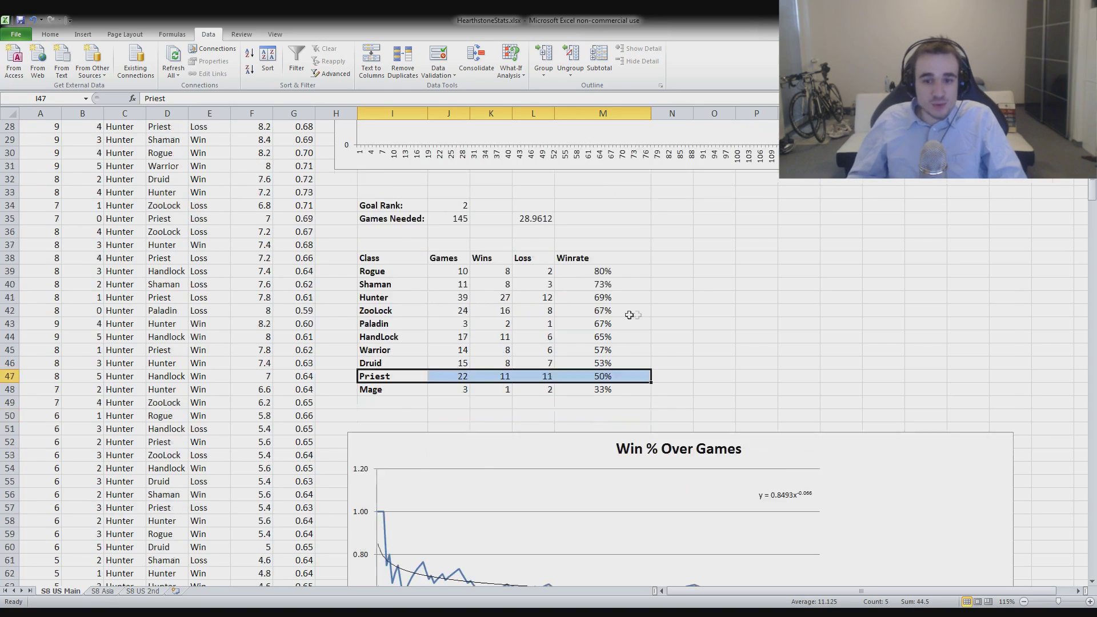
scroll(663, 320, up, 2)
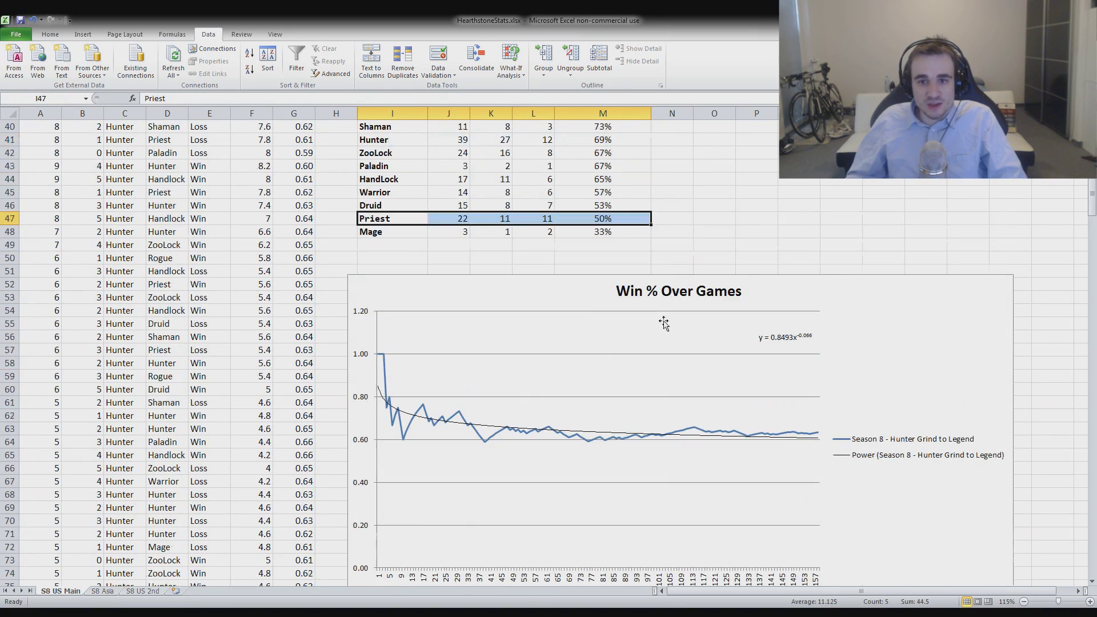
scroll(628, 306, up, 6)
scroll(620, 305, up, 7)
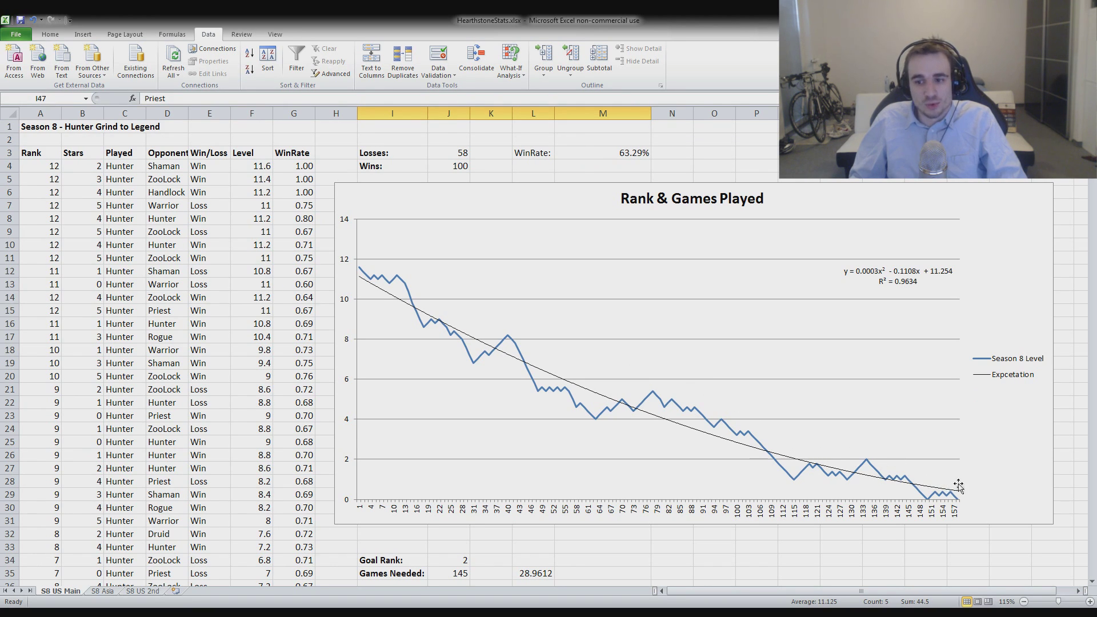
scroll(971, 416, down, 4)
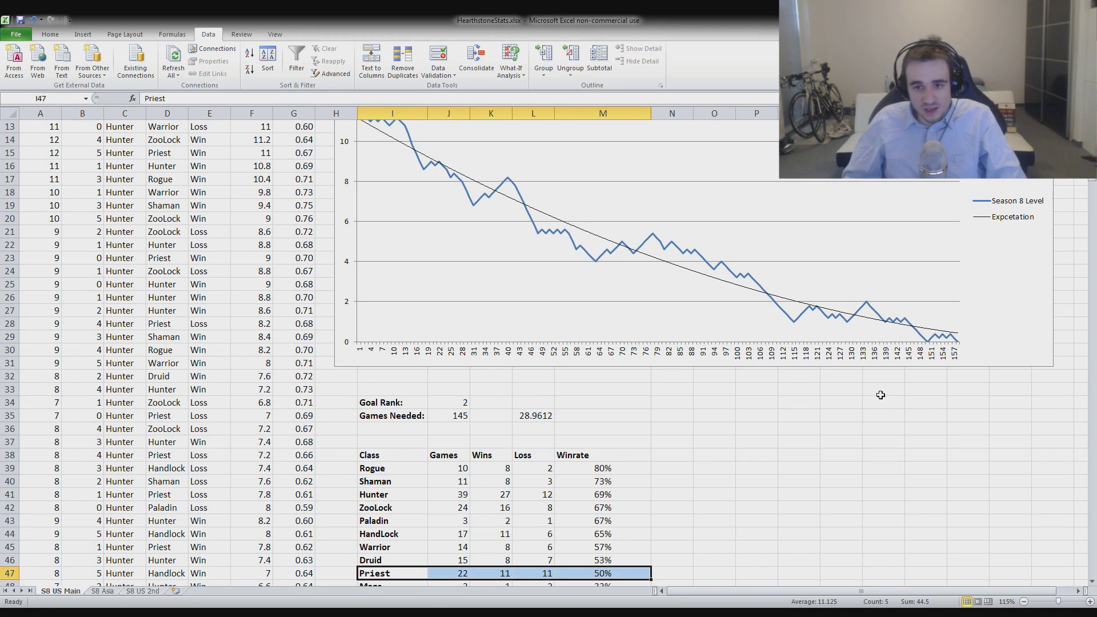
scroll(814, 324, up, 4)
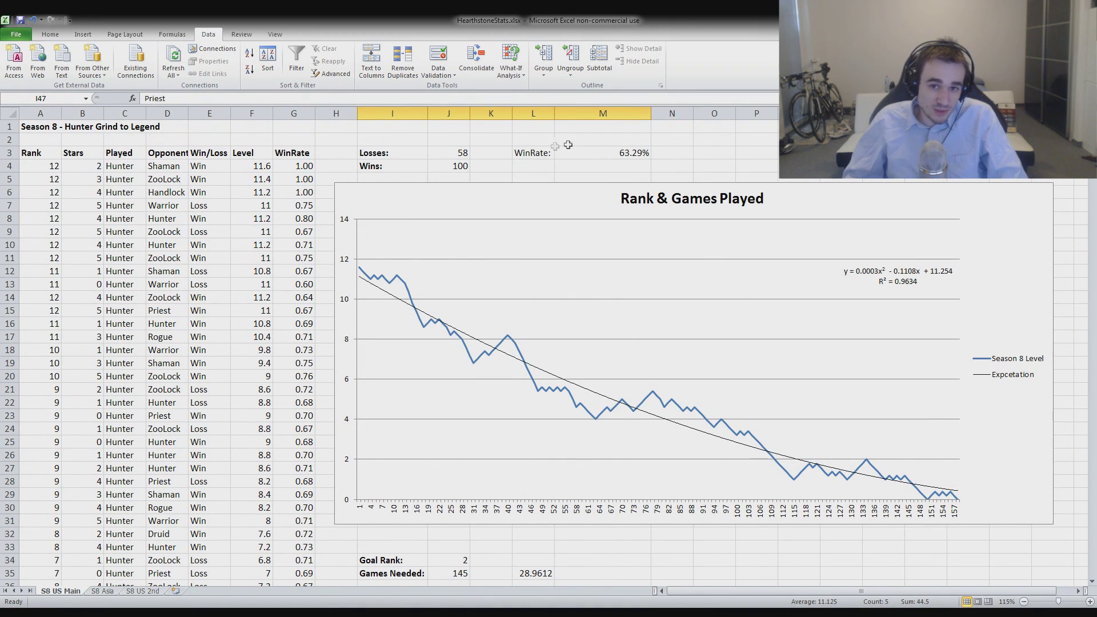
drag(523, 152, 633, 156)
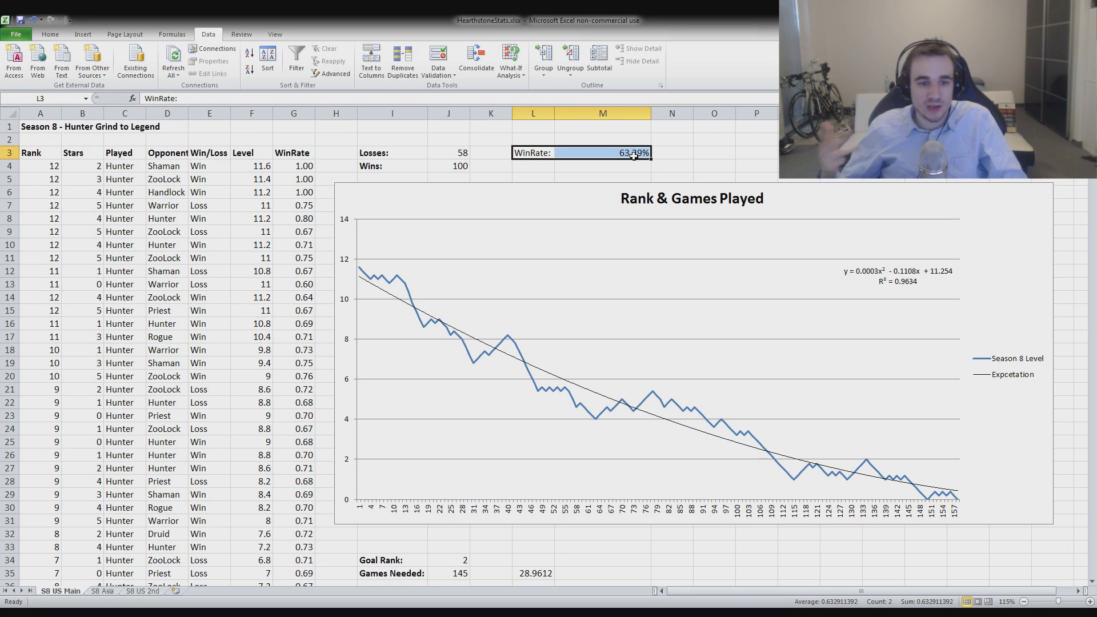
scroll(620, 235, down, 5)
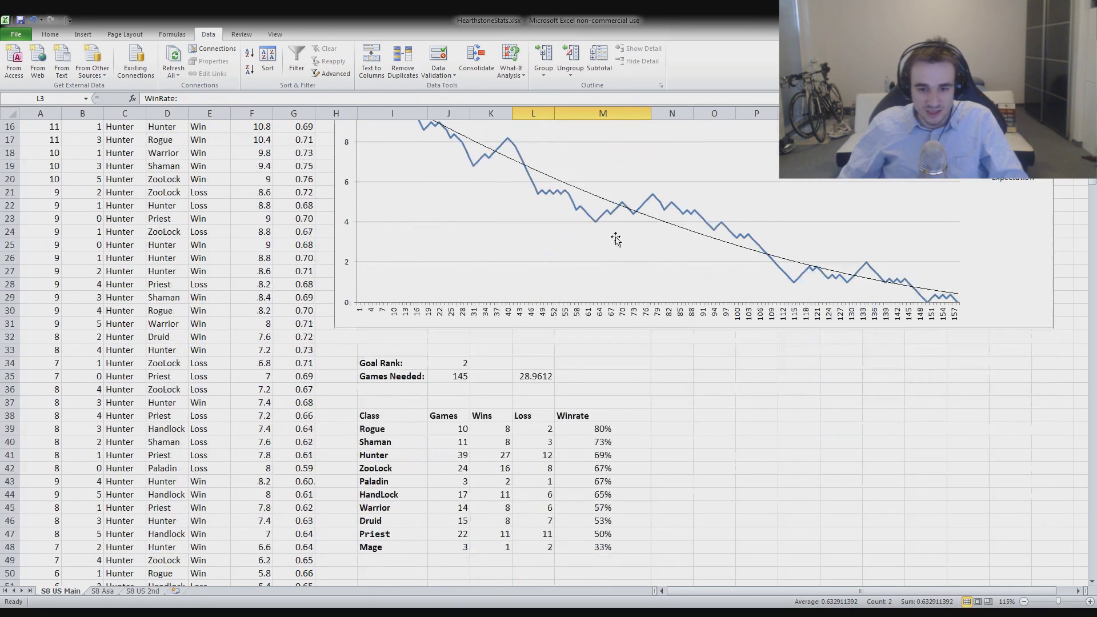
scroll(677, 236, down, 3)
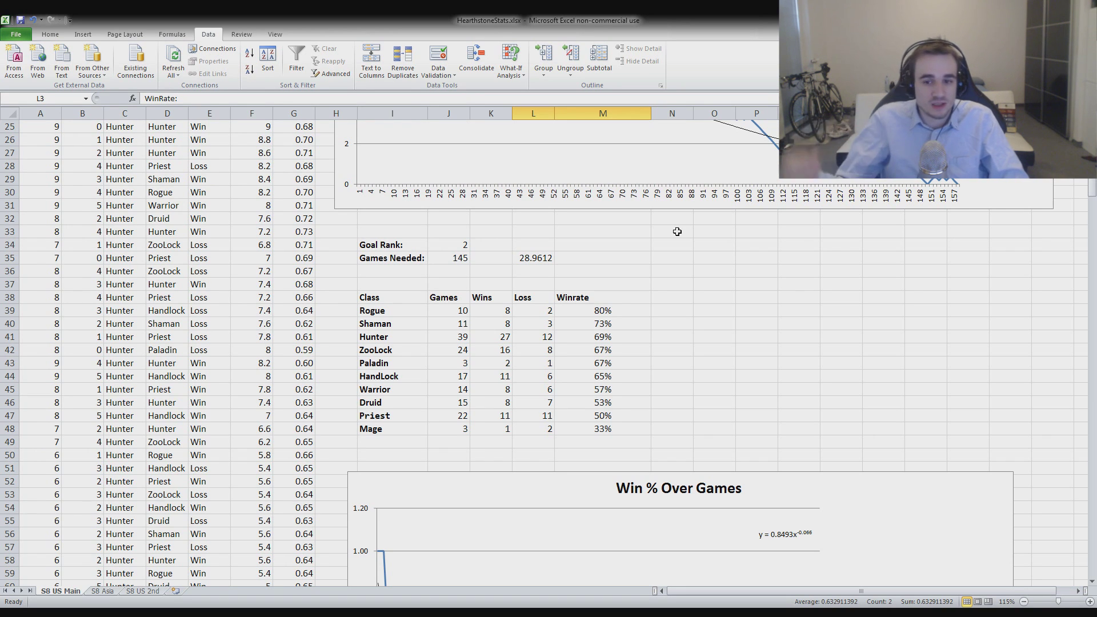
scroll(678, 230, down, 5)
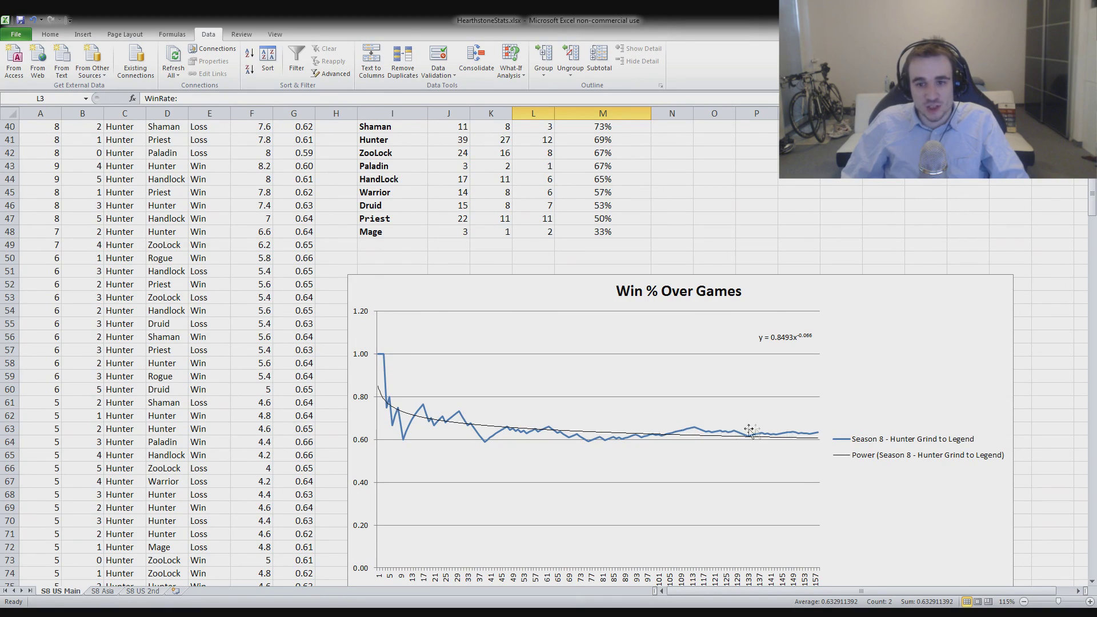
scroll(364, 380, up, 13)
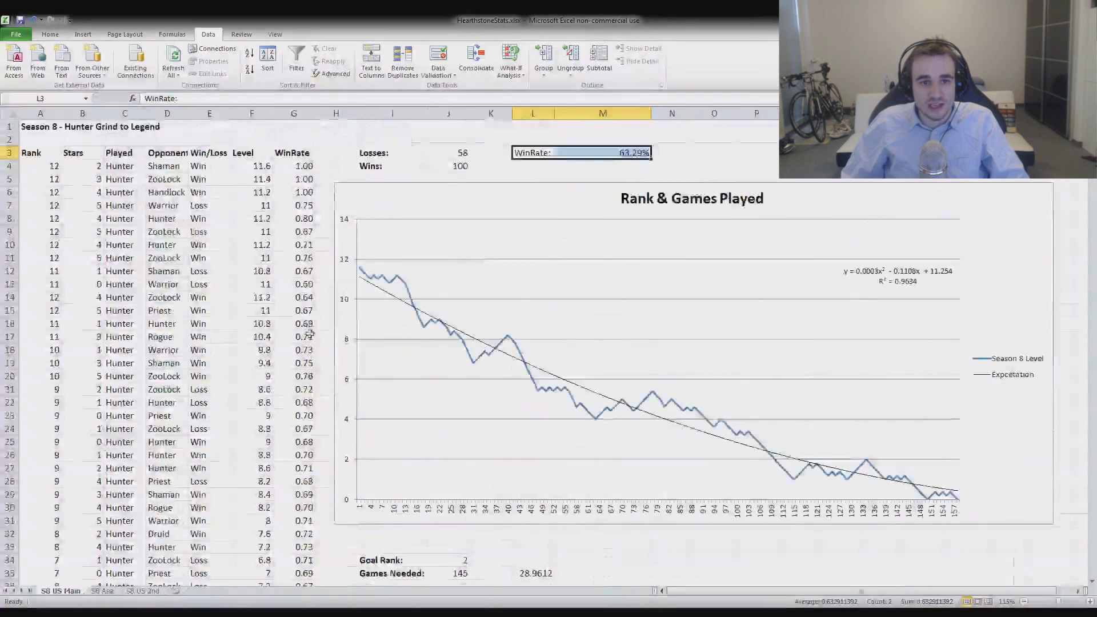
drag(293, 168, 294, 350)
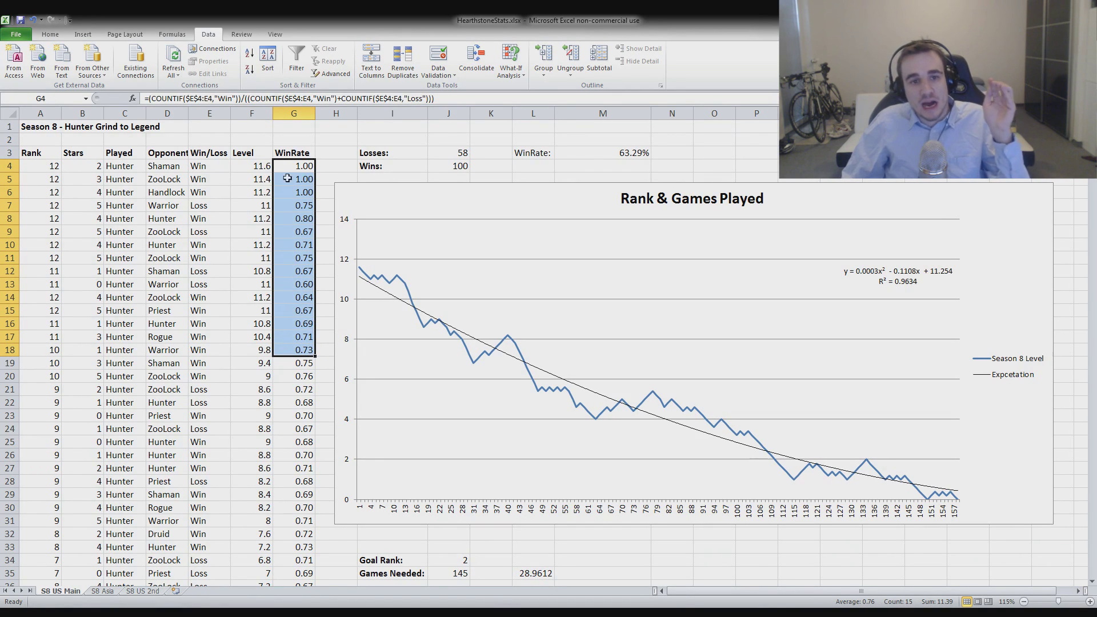
click(299, 244)
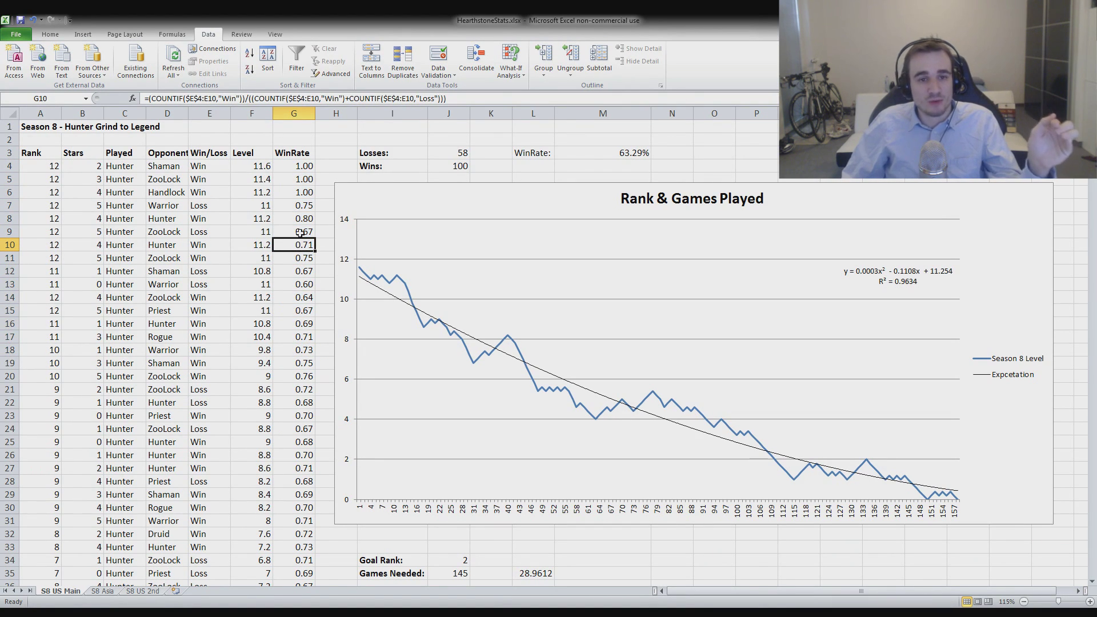
drag(303, 168, 300, 191)
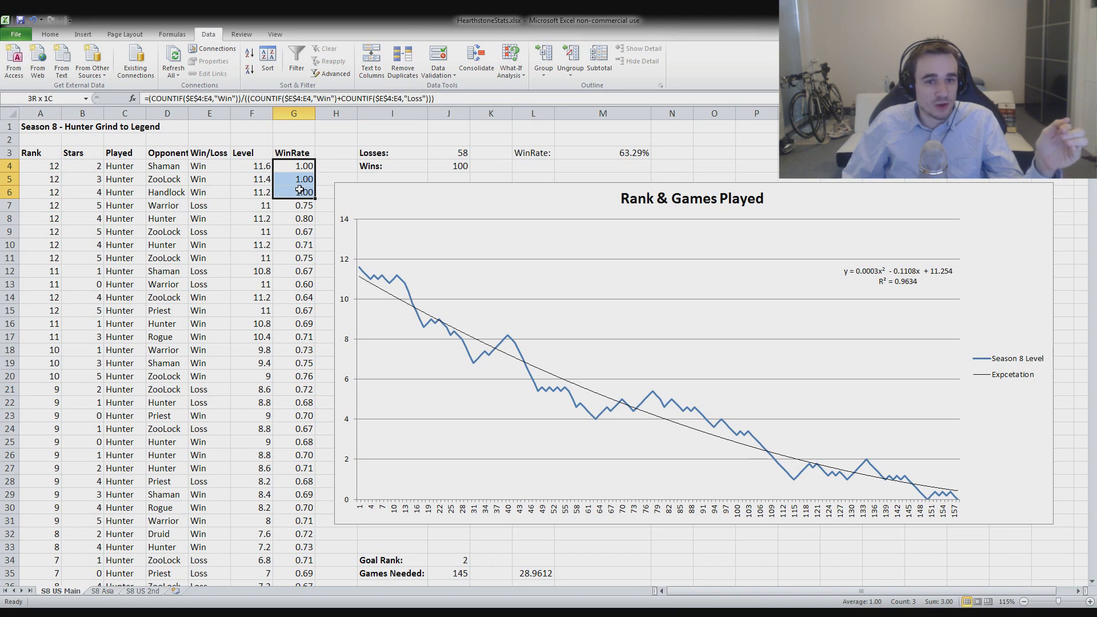
click(292, 196)
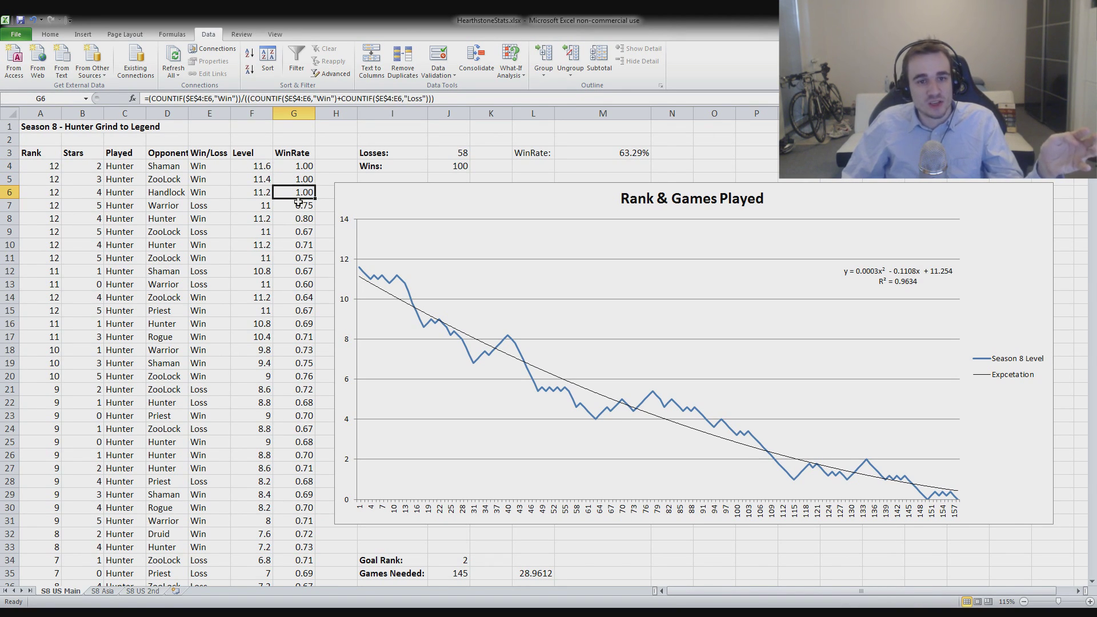
click(298, 202)
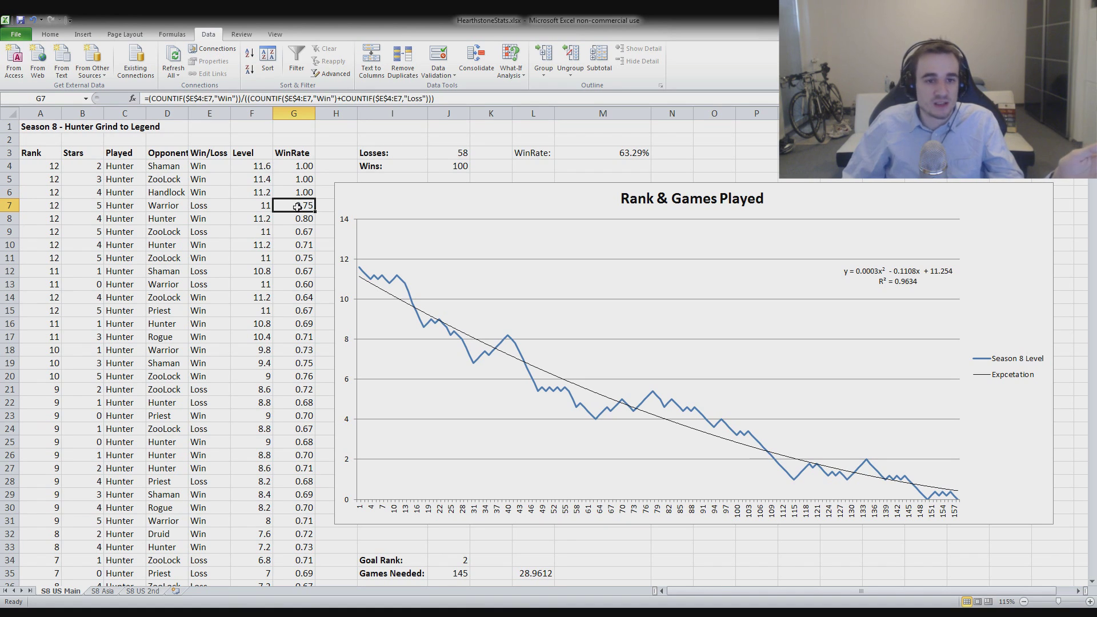
click(297, 215)
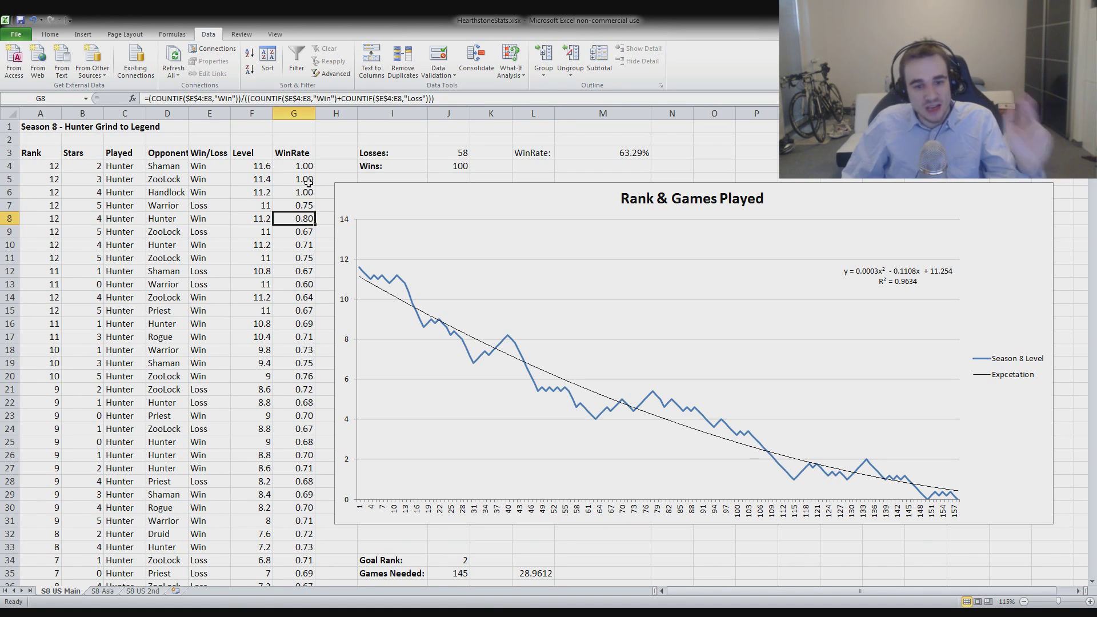
scroll(305, 257, down, 15)
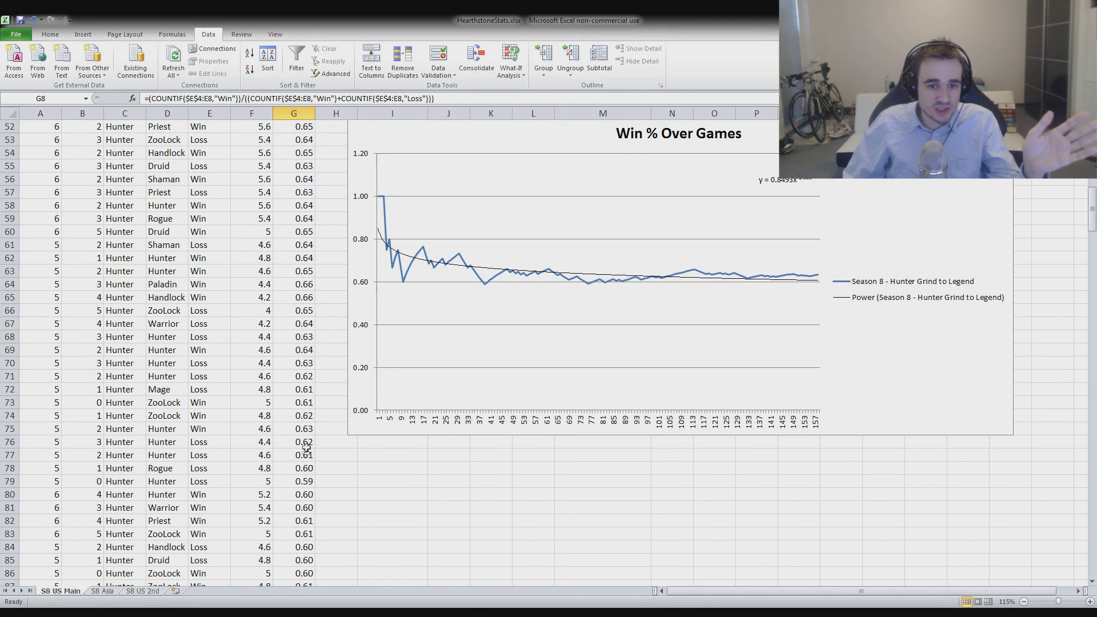
scroll(308, 451, down, 13)
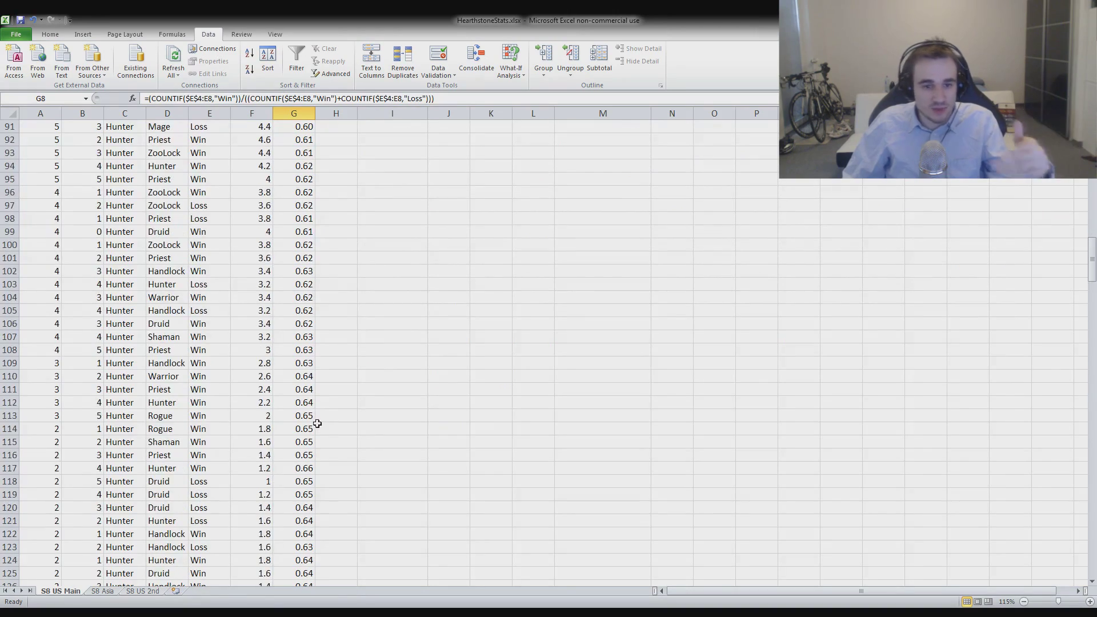
scroll(309, 417, down, 16)
scroll(343, 342, up, 4)
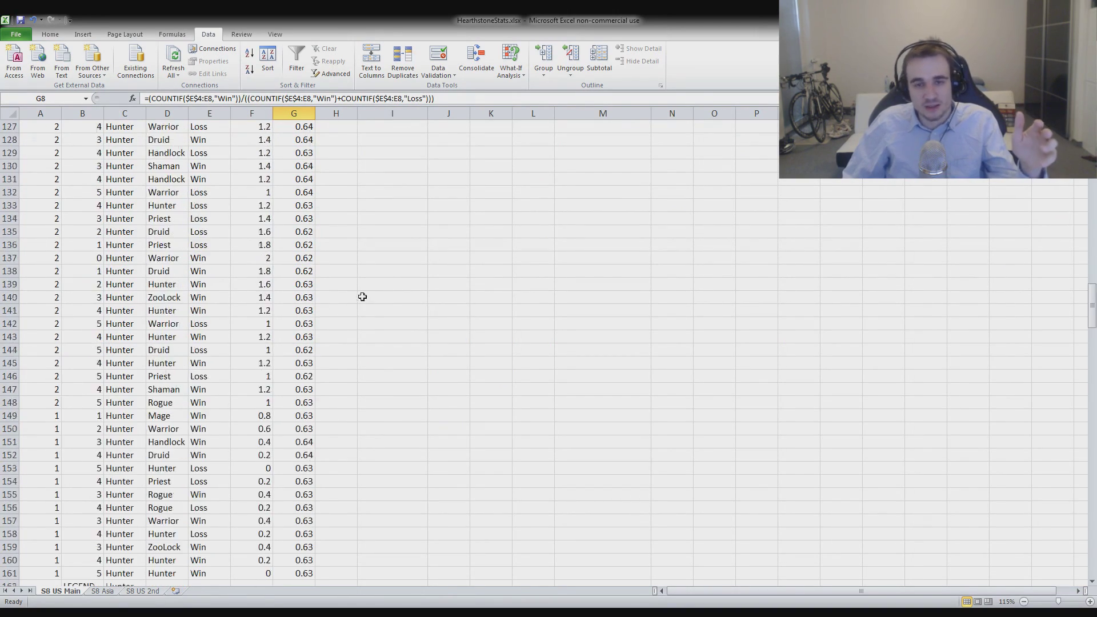
scroll(363, 297, up, 20)
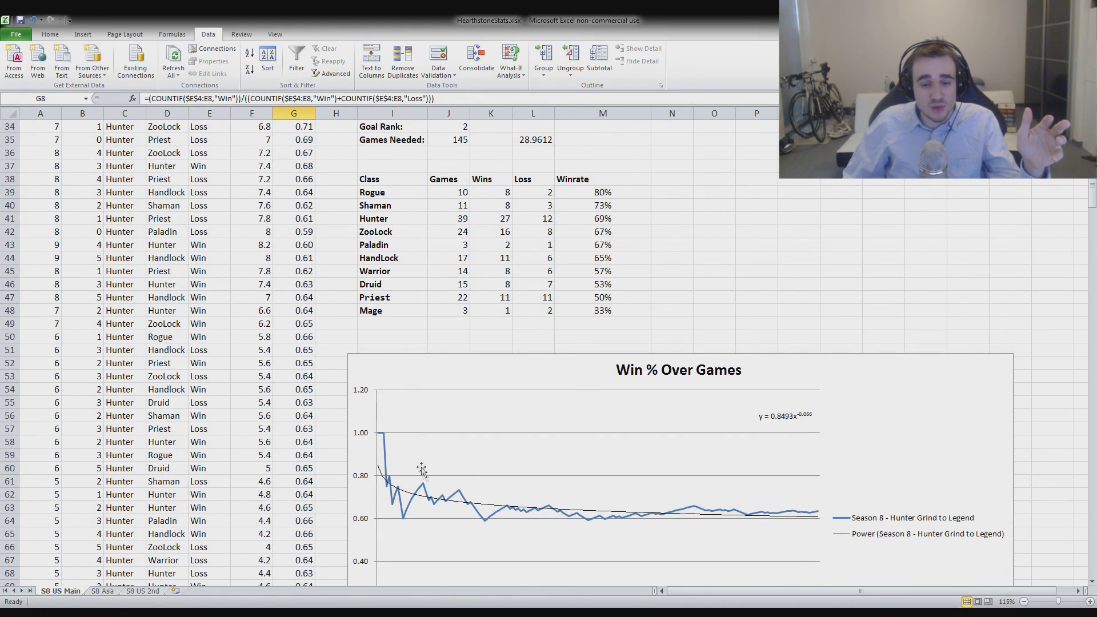
scroll(686, 514, down, 4)
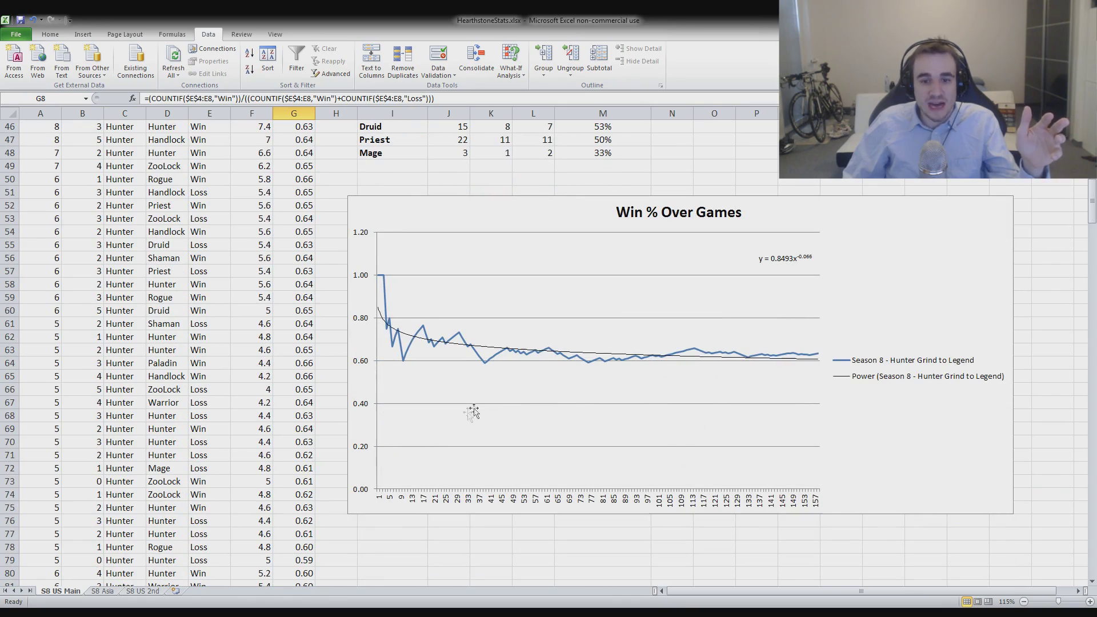
scroll(504, 357, up, 9)
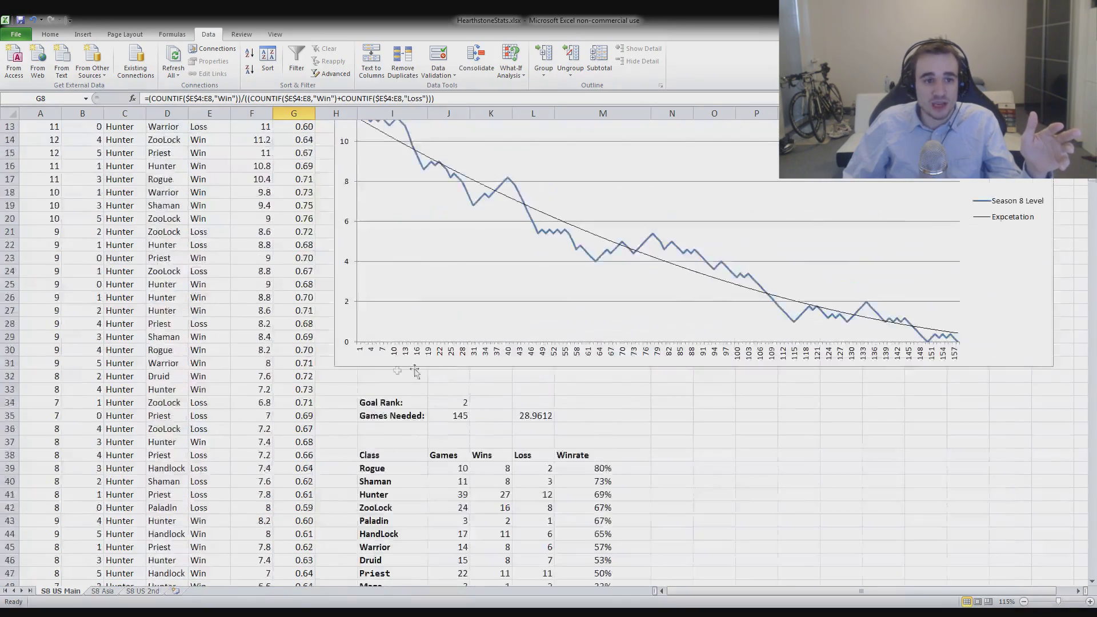
scroll(435, 435, down, 4)
scroll(435, 434, down, 7)
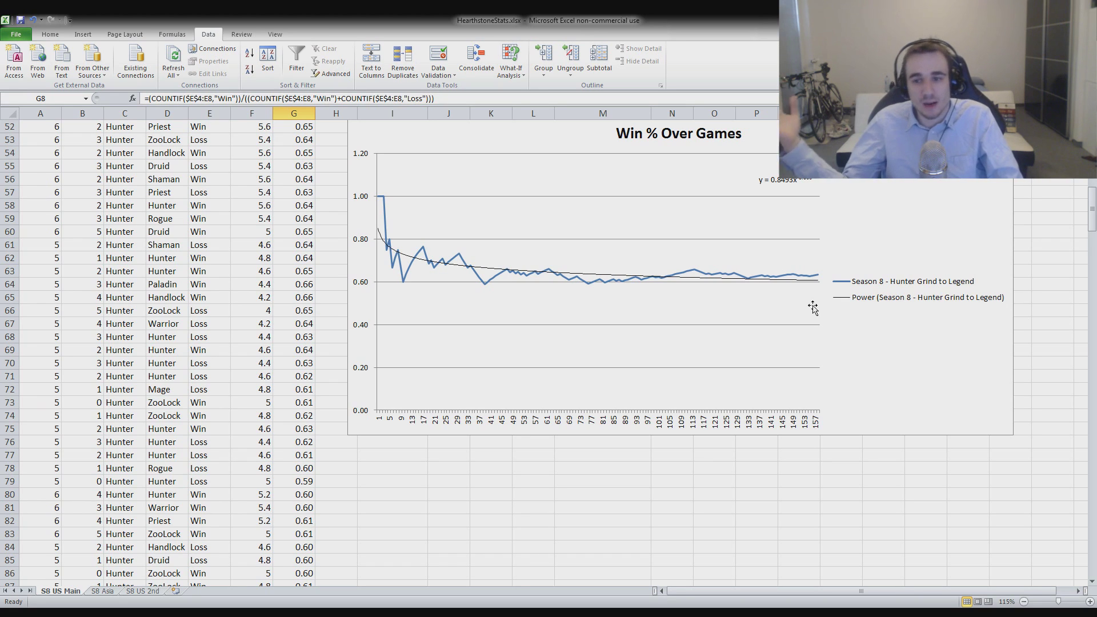
scroll(812, 307, up, 17)
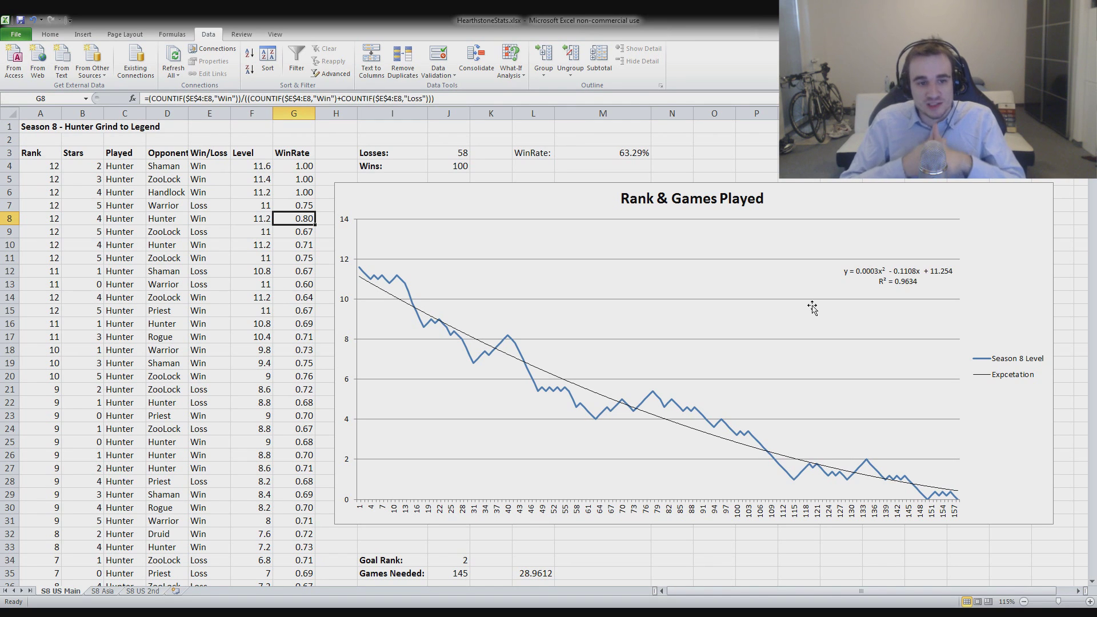
scroll(823, 307, down, 7)
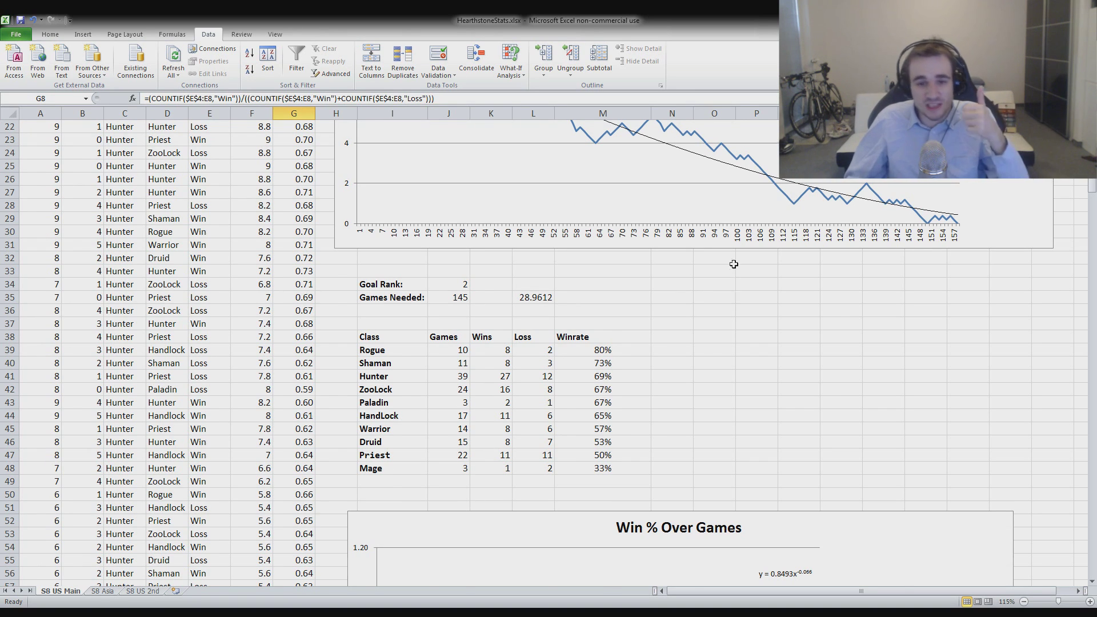
scroll(733, 265, up, 7)
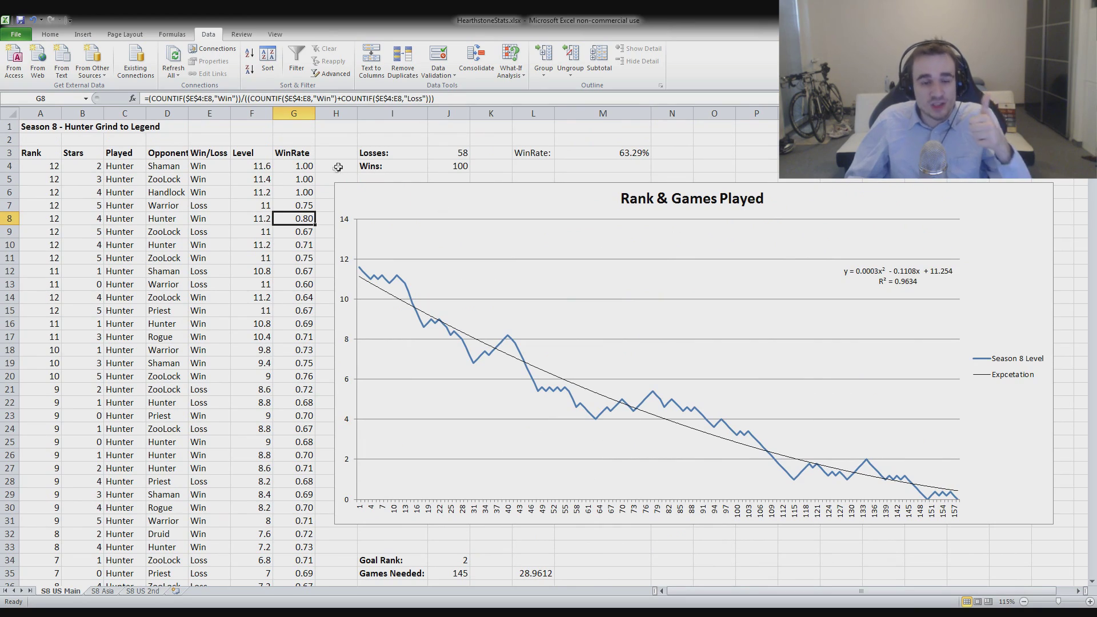
scroll(326, 180, down, 5)
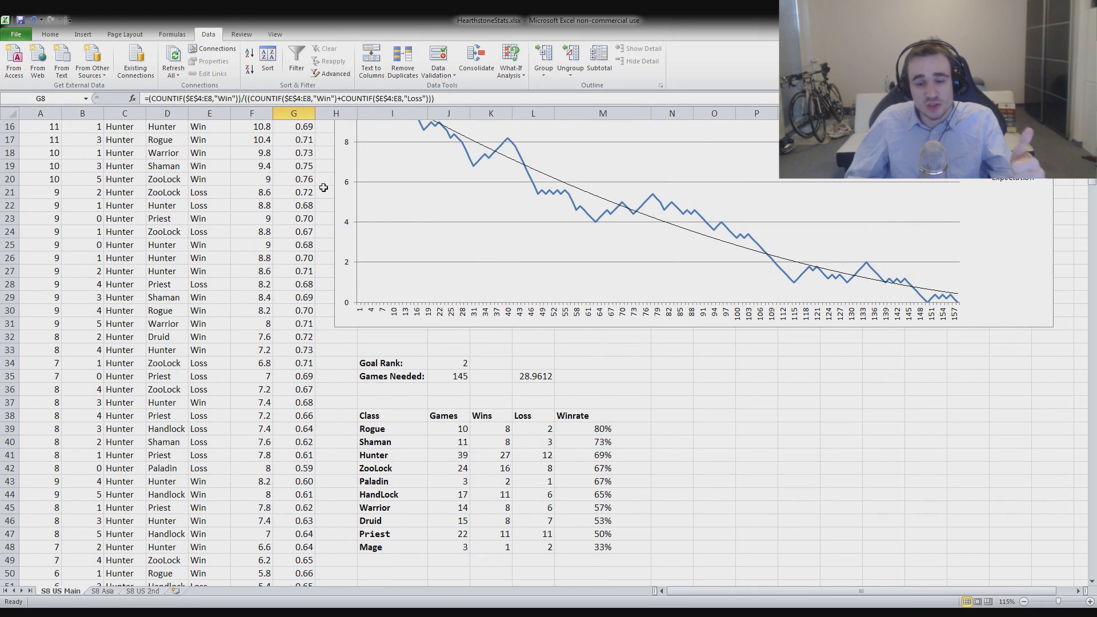
scroll(309, 228, up, 4)
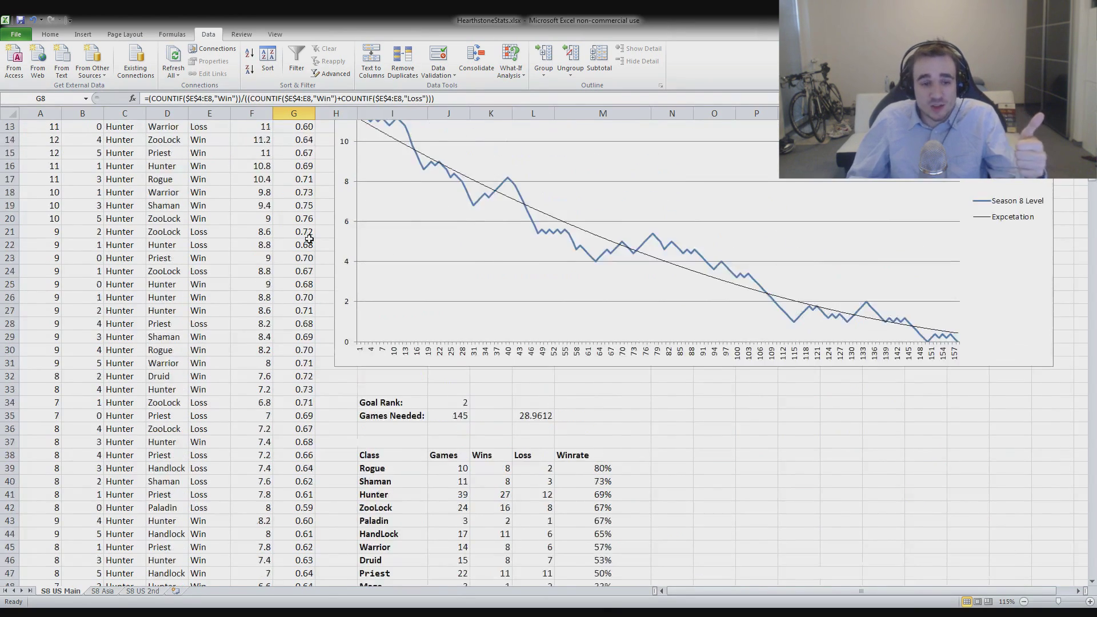
scroll(228, 211, up, 1)
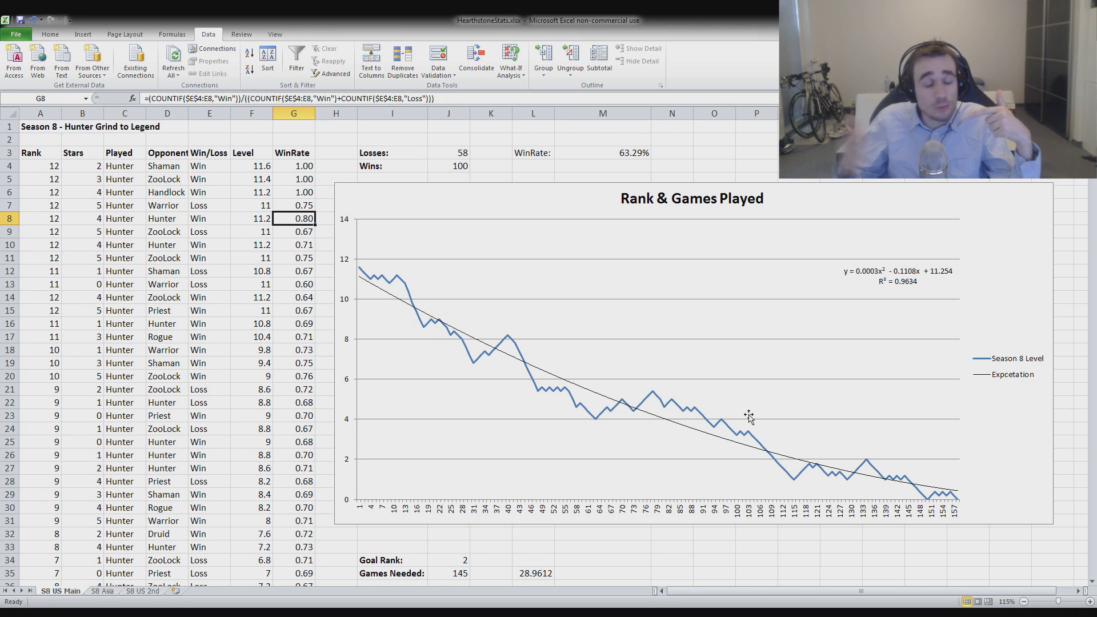
scroll(747, 416, down, 20)
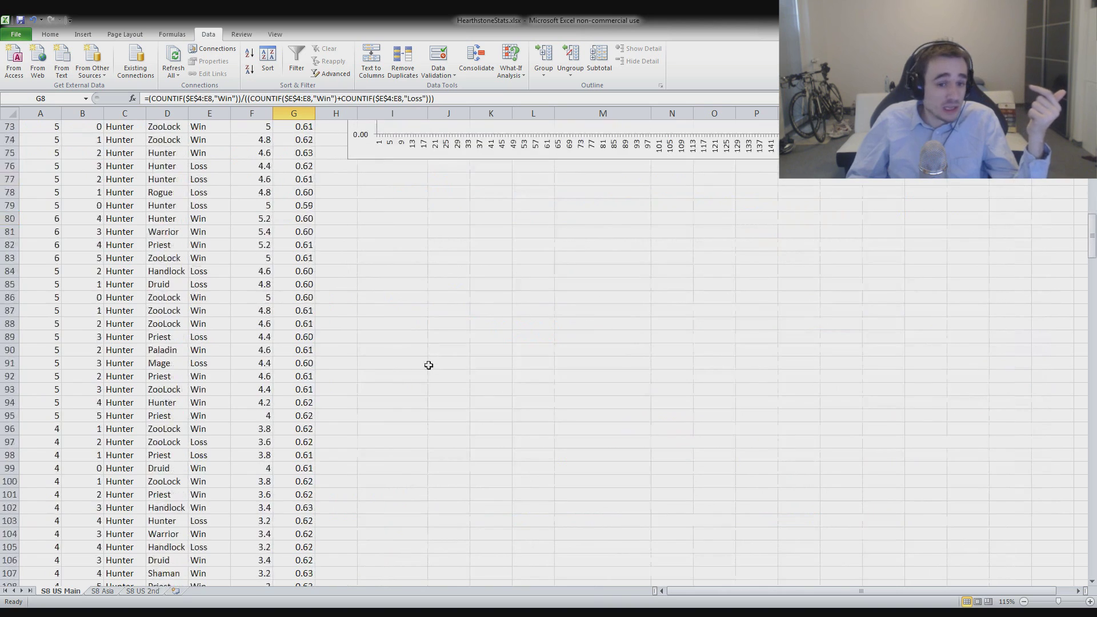
scroll(383, 357, down, 12)
scroll(343, 349, up, 10)
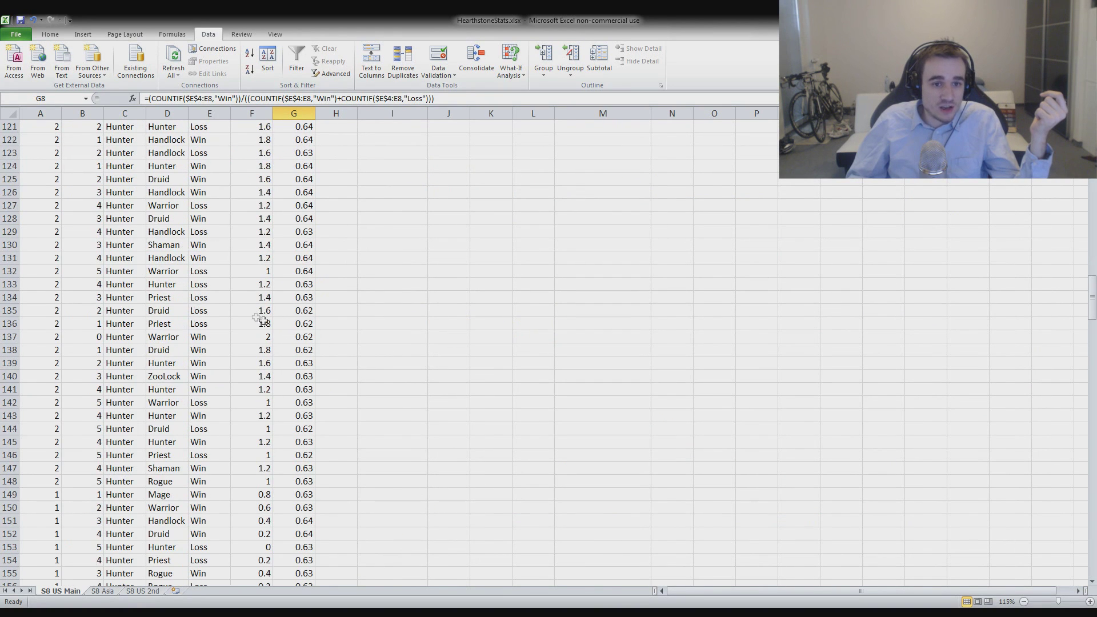
click(143, 271)
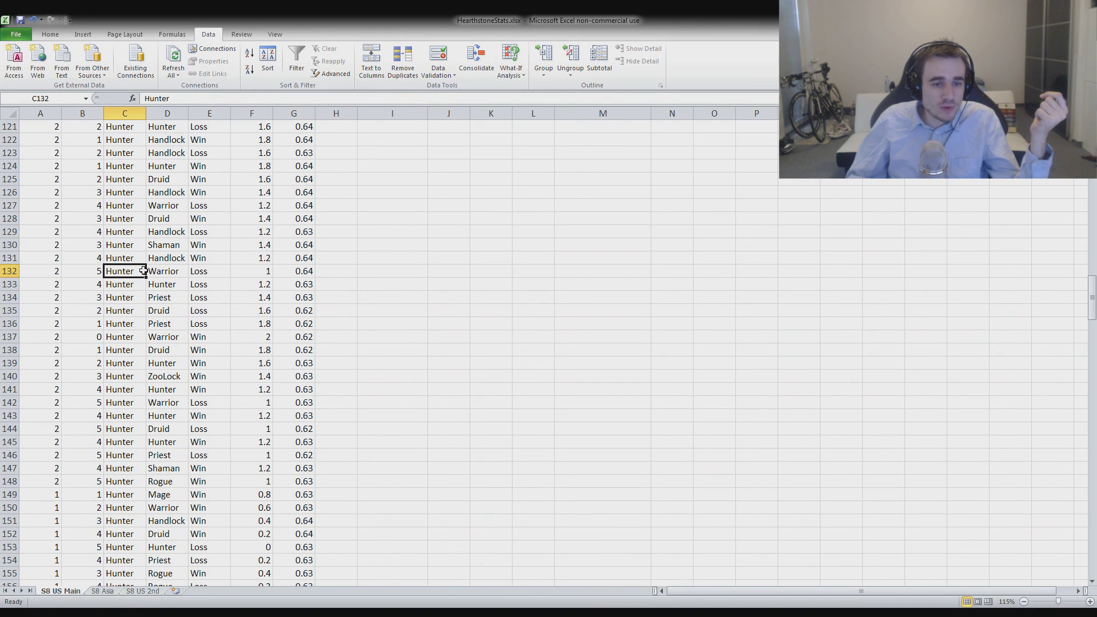
click(186, 274)
drag(199, 273, 209, 327)
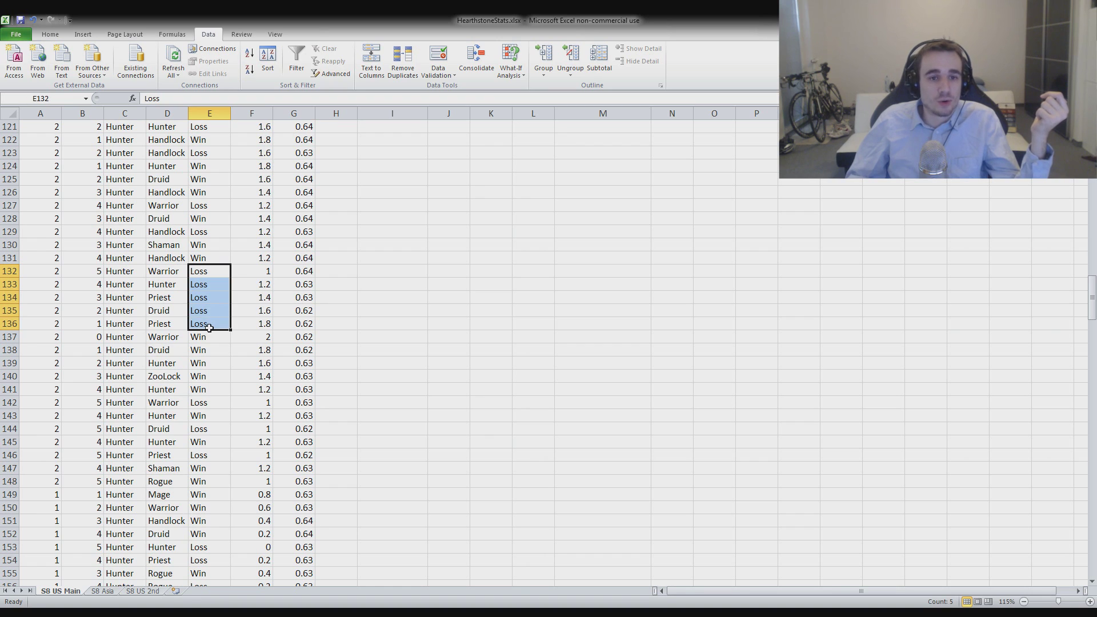
scroll(262, 349, down, 4)
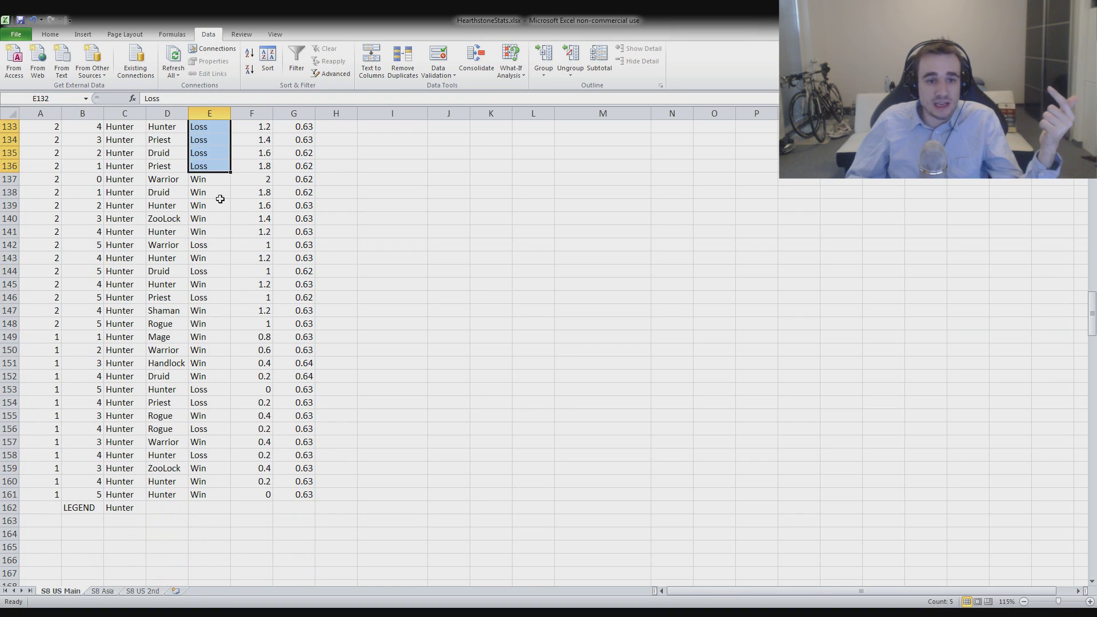
scroll(208, 400, up, 8)
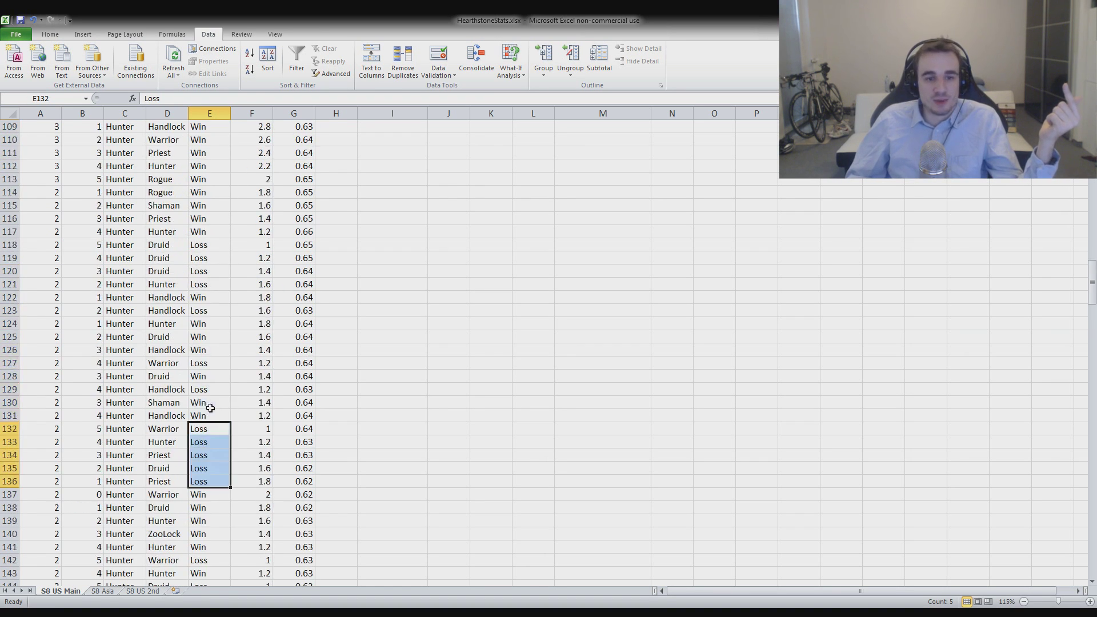
scroll(205, 463, up, 5)
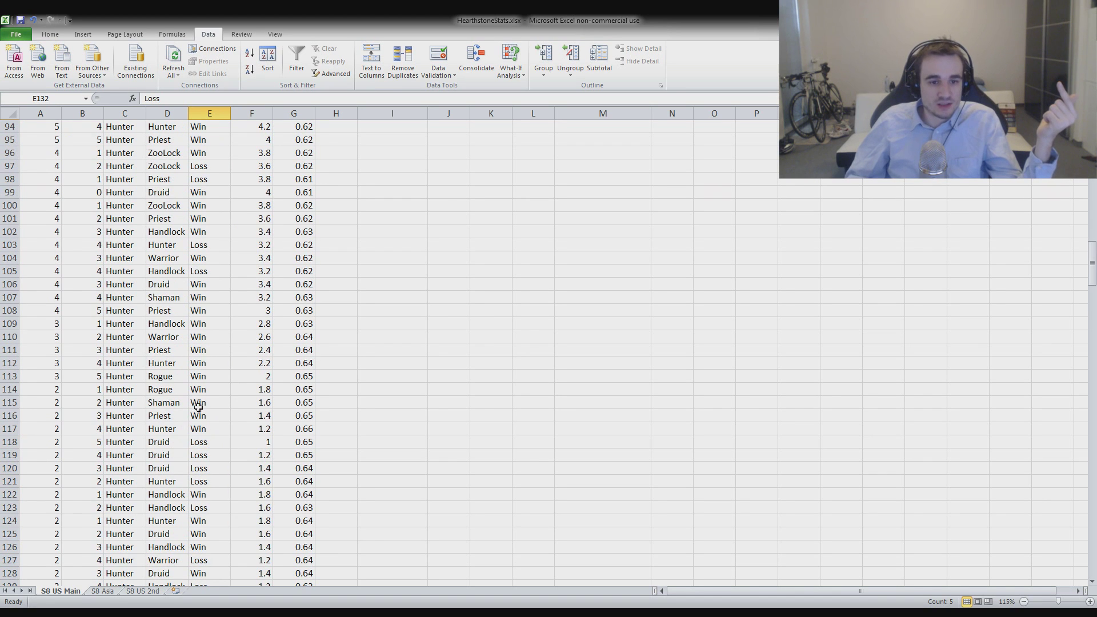
click(203, 440)
scroll(252, 451, up, 13)
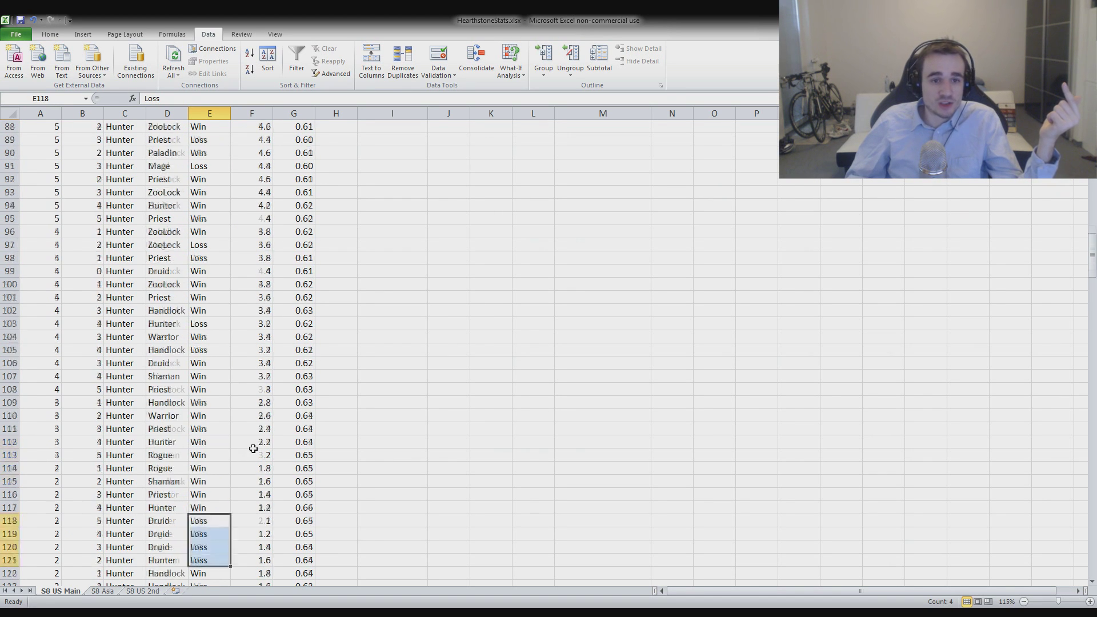
drag(226, 403, 224, 451)
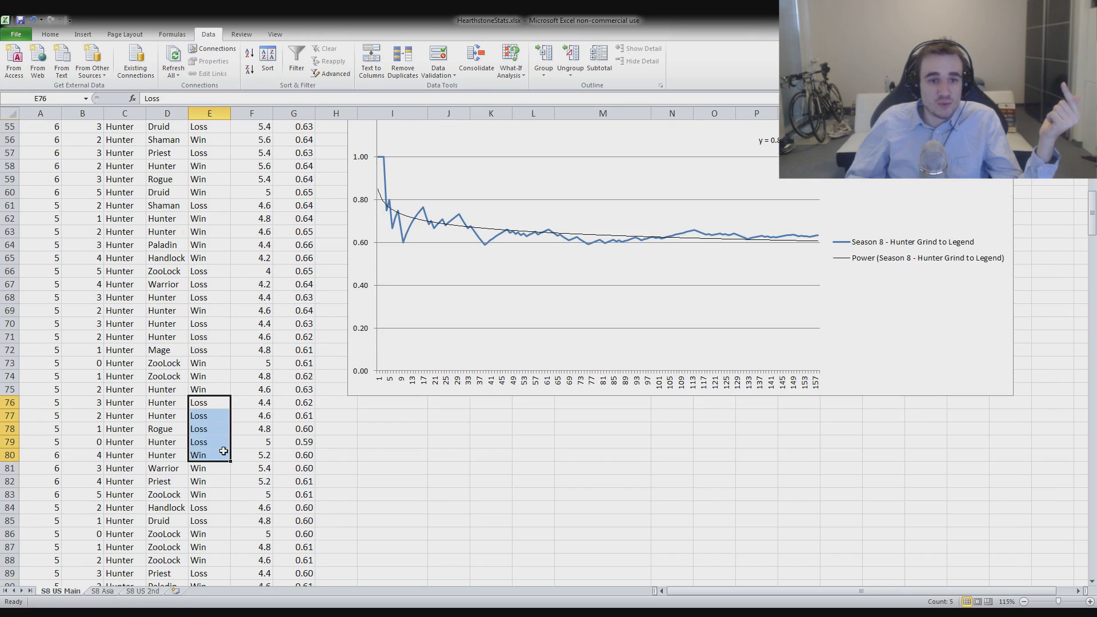
scroll(223, 452, up, 14)
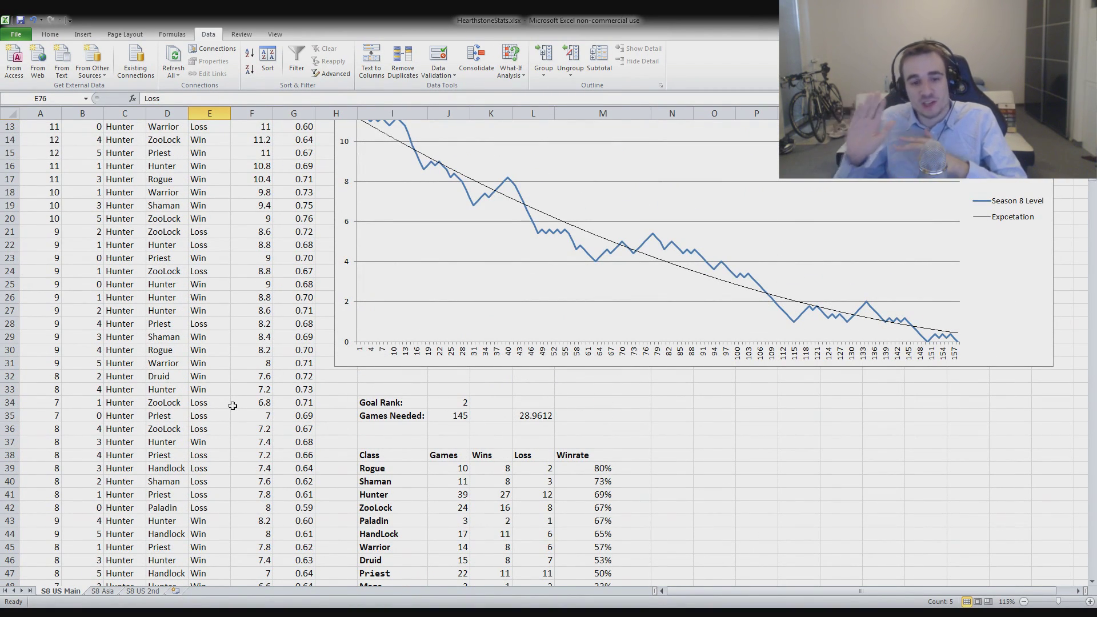
scroll(233, 406, up, 4)
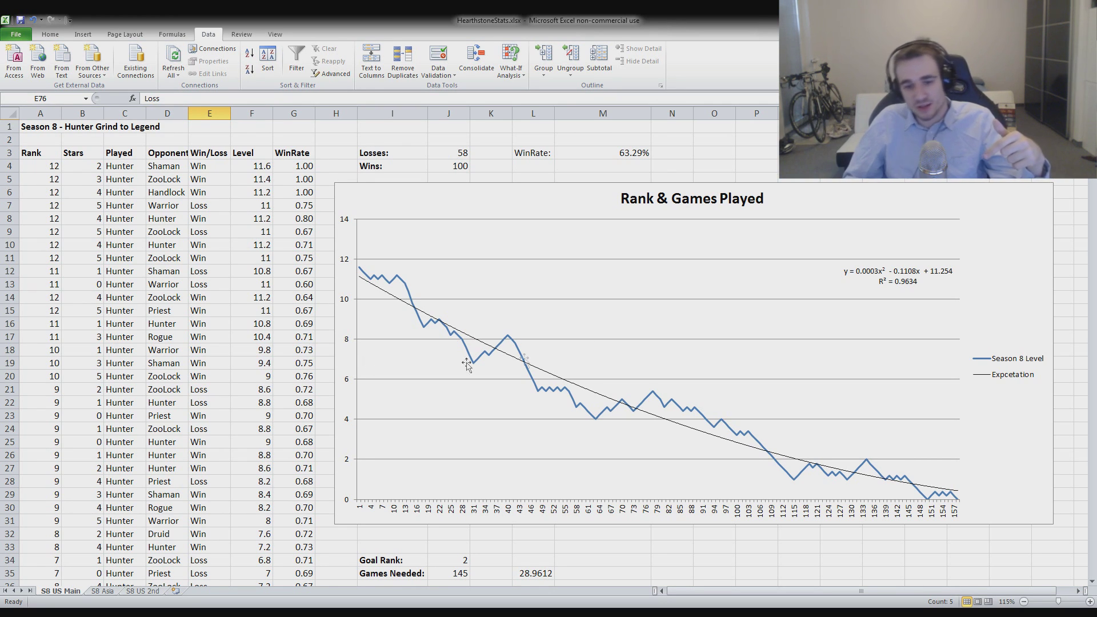
scroll(612, 326, down, 7)
scroll(612, 326, down, 5)
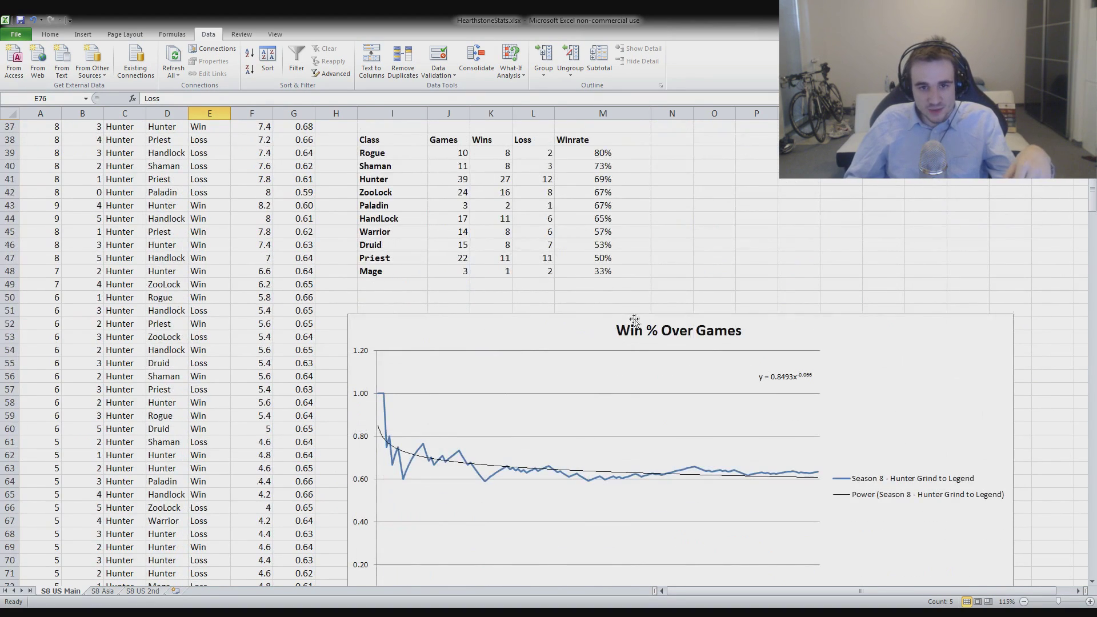
scroll(641, 314, up, 12)
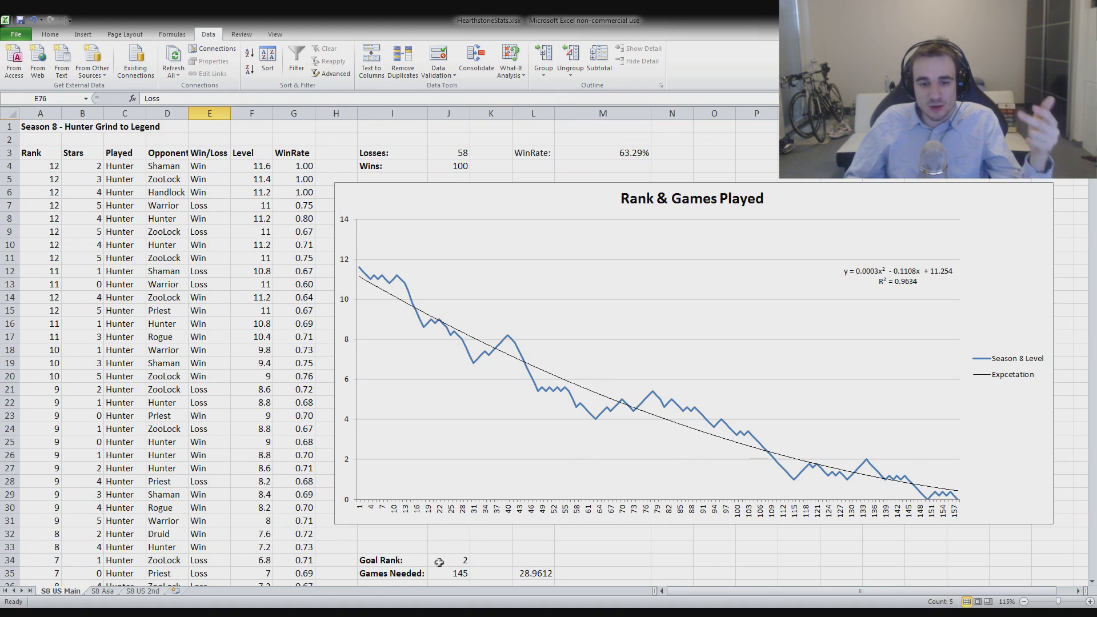
scroll(437, 554, down, 1)
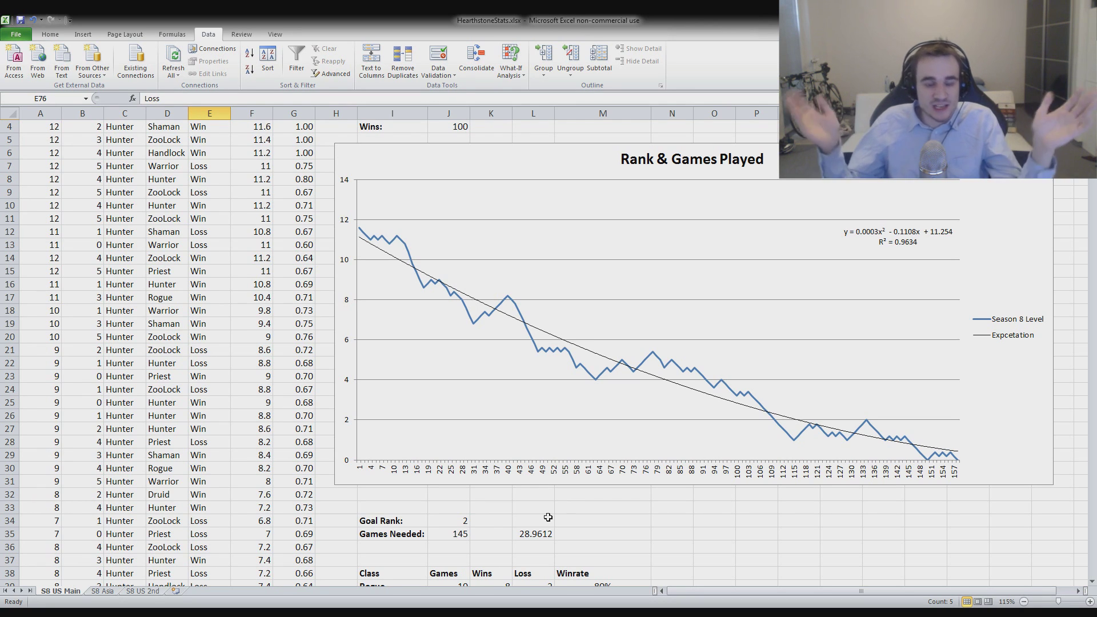
scroll(548, 518, up, 1)
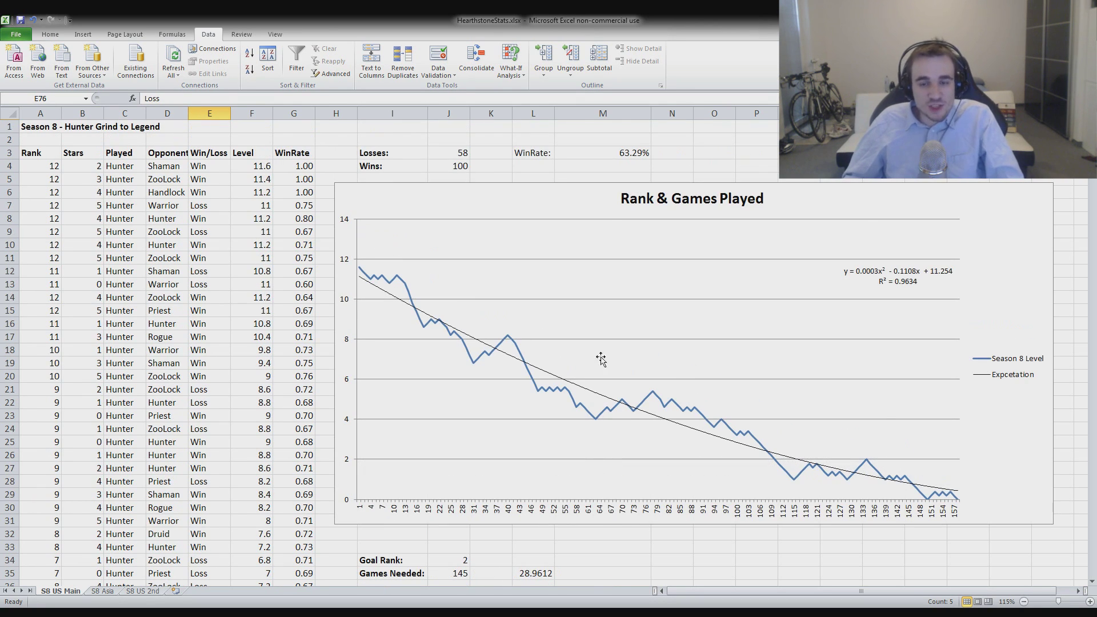